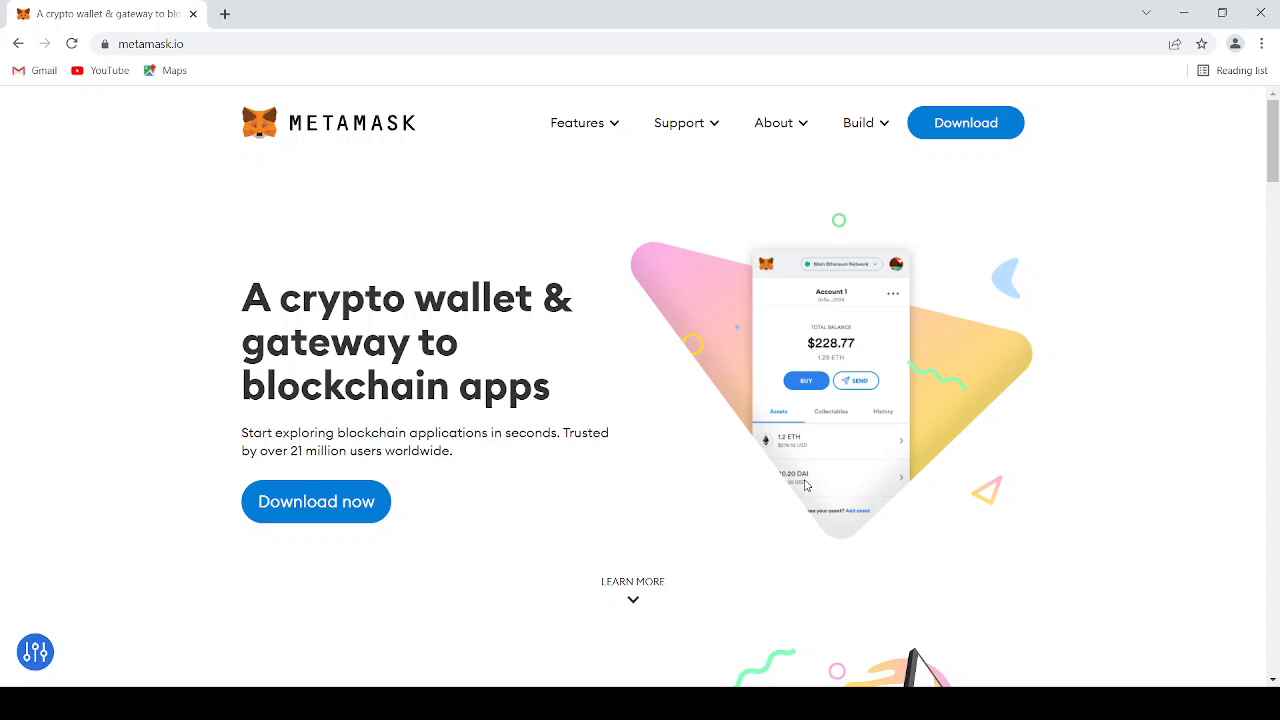
# Go to the download page on metamask.io and add the MetaMask extension to Chrome from the Chrome Web Store
pyautogui.click(204, 44)
pyautogui.click(238, 44)
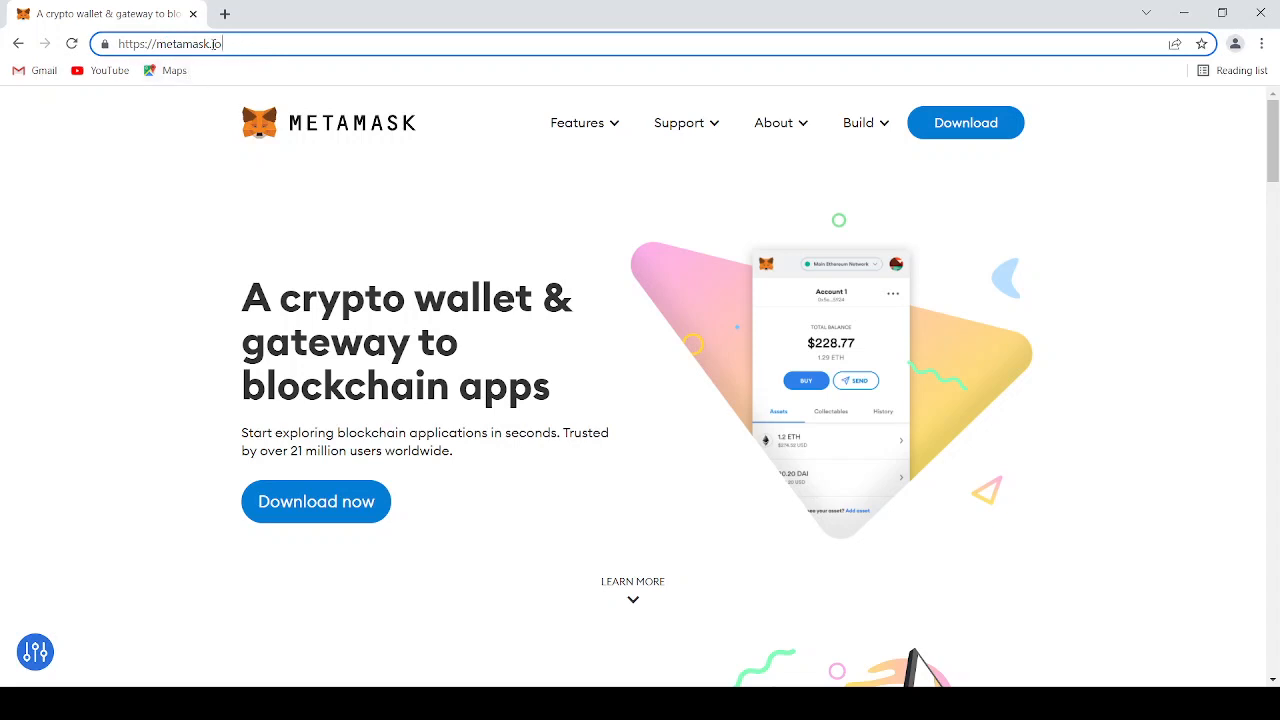
pyautogui.click(995, 132)
pyautogui.scroll(-2, 800, 330)
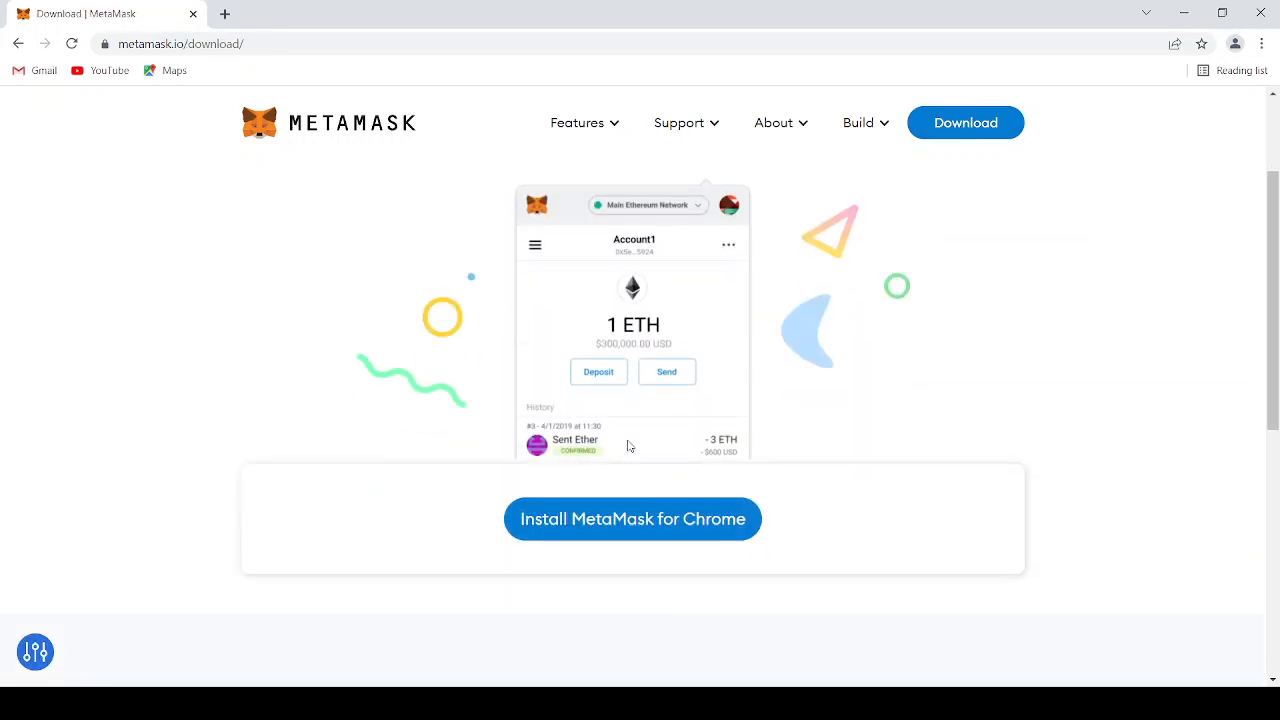
pyautogui.click(700, 521)
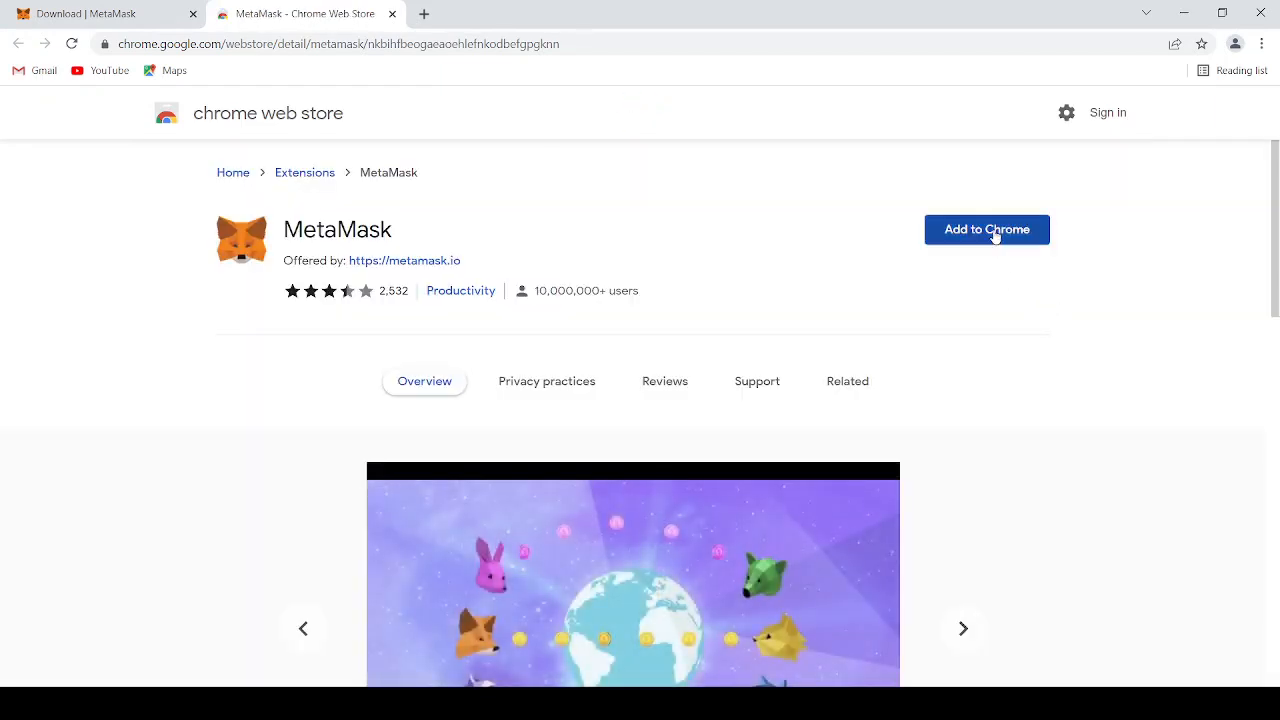
pyautogui.click(993, 233)
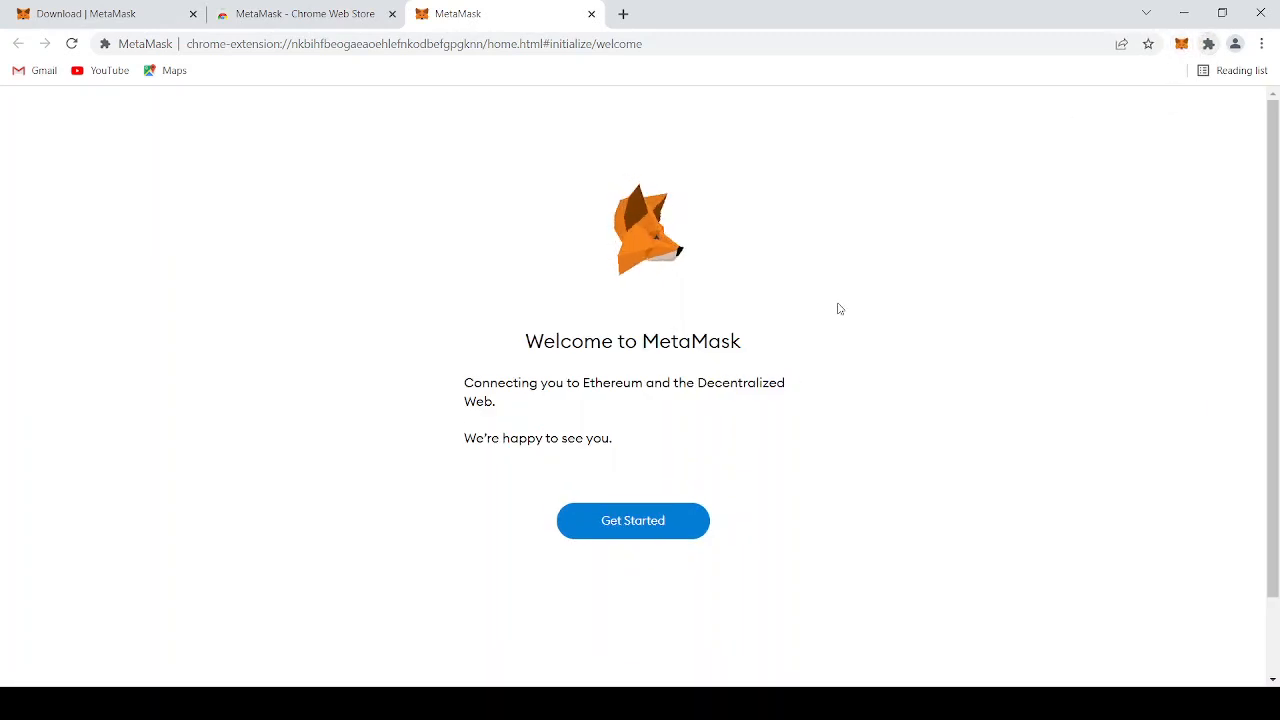
# Start the MetaMask setup with a new wallet and decline sharing usage data
pyautogui.click(641, 534)
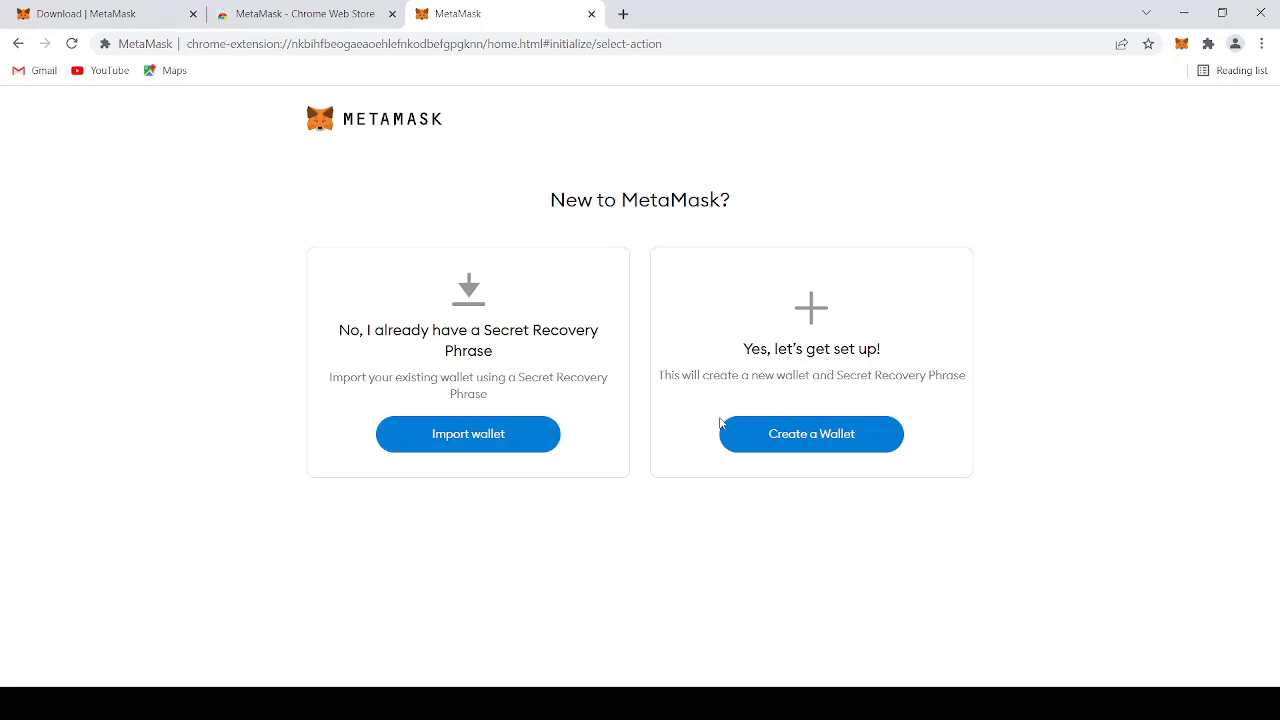
pyautogui.click(824, 447)
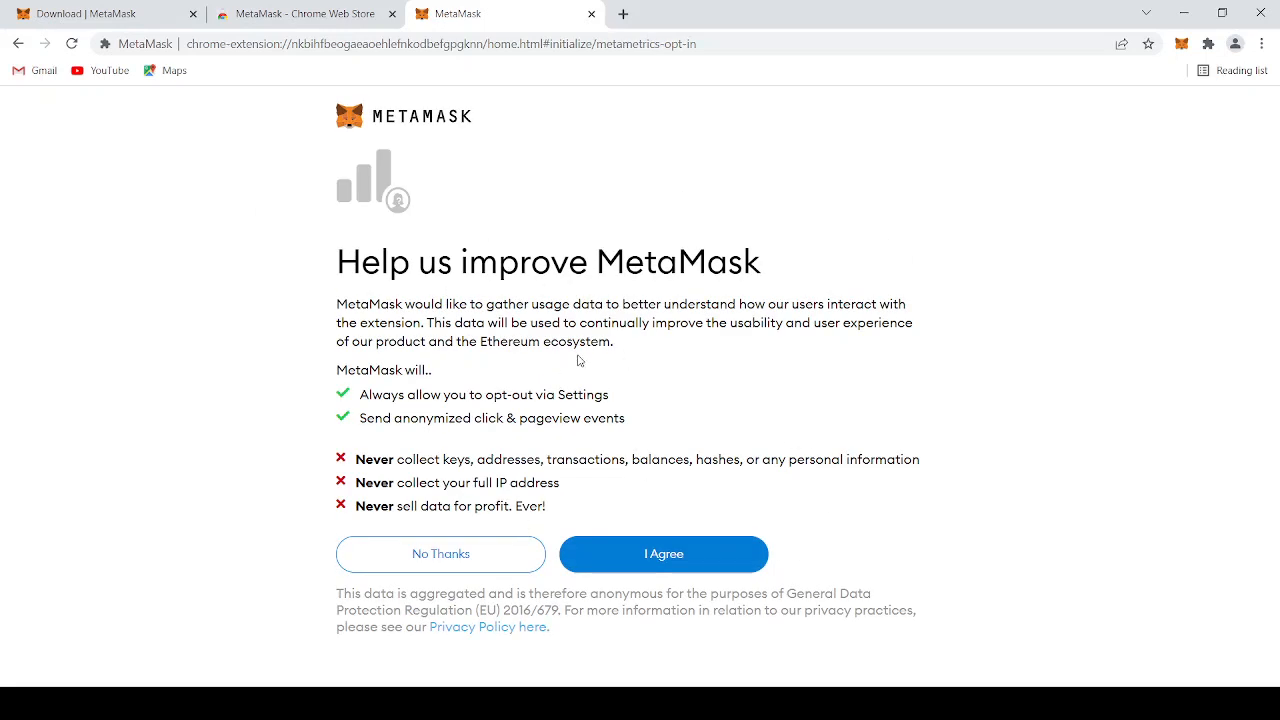
pyautogui.click(472, 565)
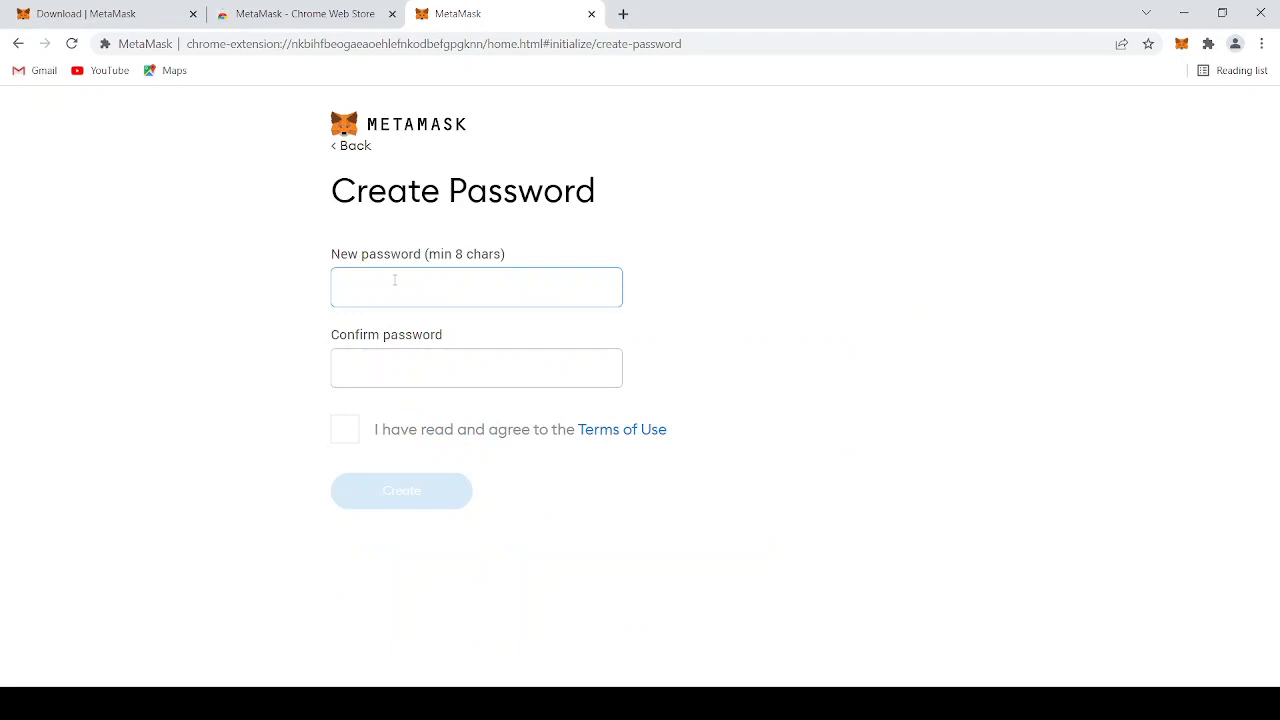
# Enter and confirm a new wallet password, accept the Terms of Use, and create the wallet
pyautogui.write('••••••')
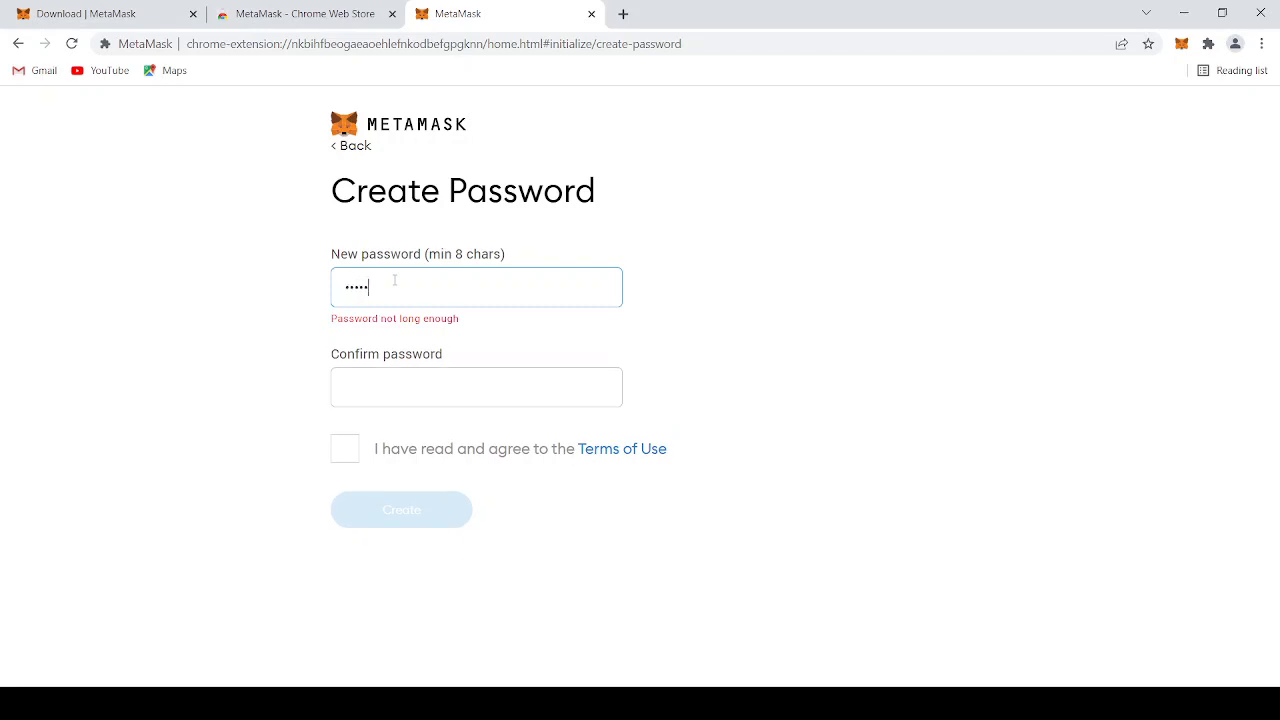
pyautogui.write('•••')
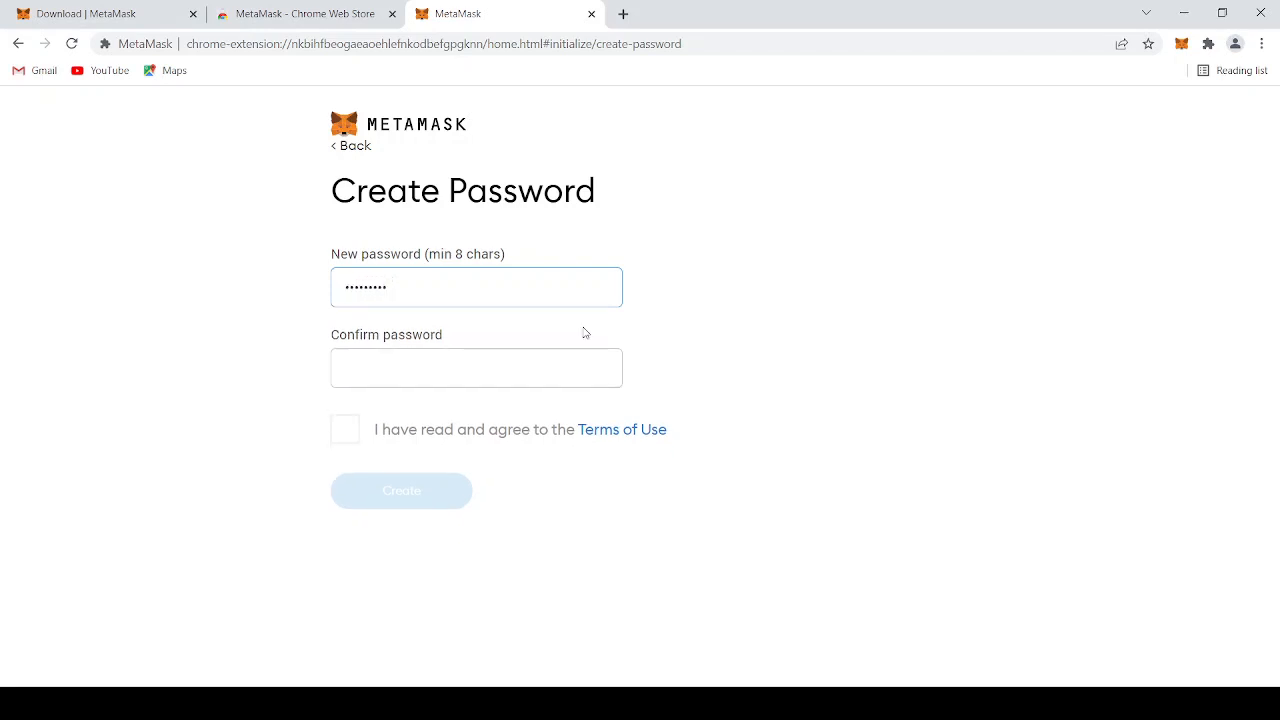
pyautogui.click(513, 364)
pyautogui.write('••••••')
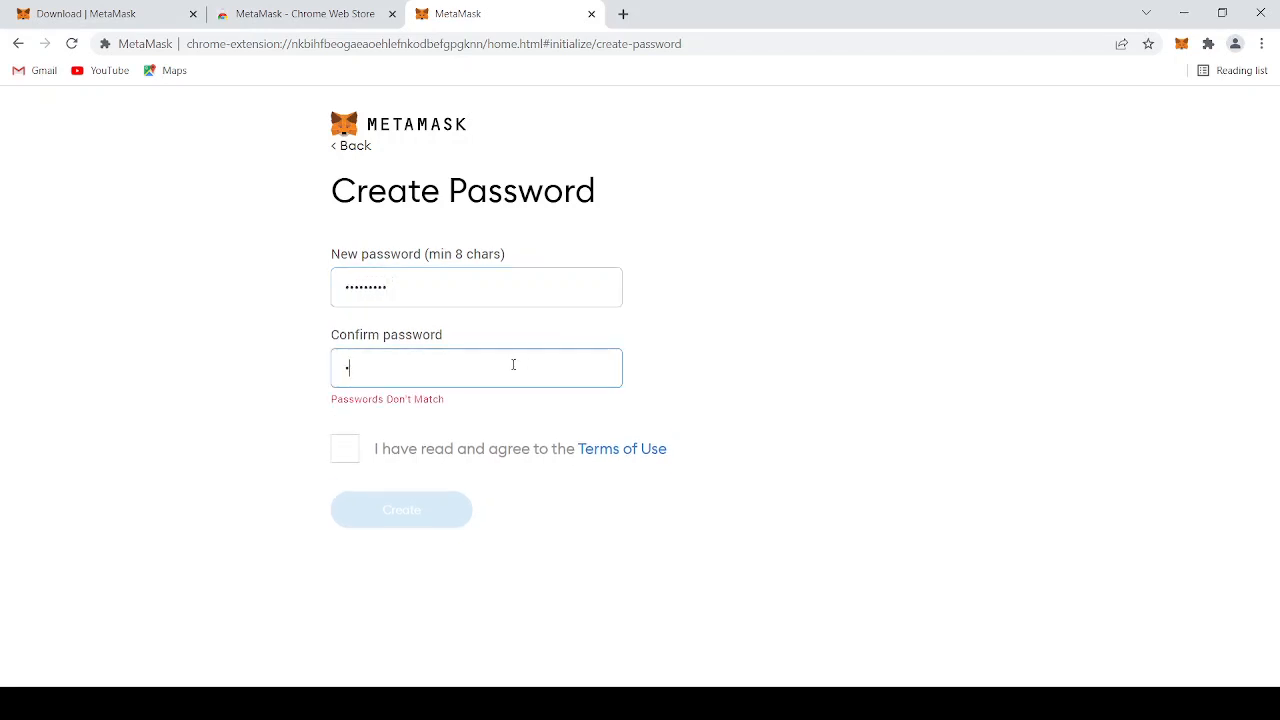
pyautogui.write('•••')
pyautogui.click(346, 435)
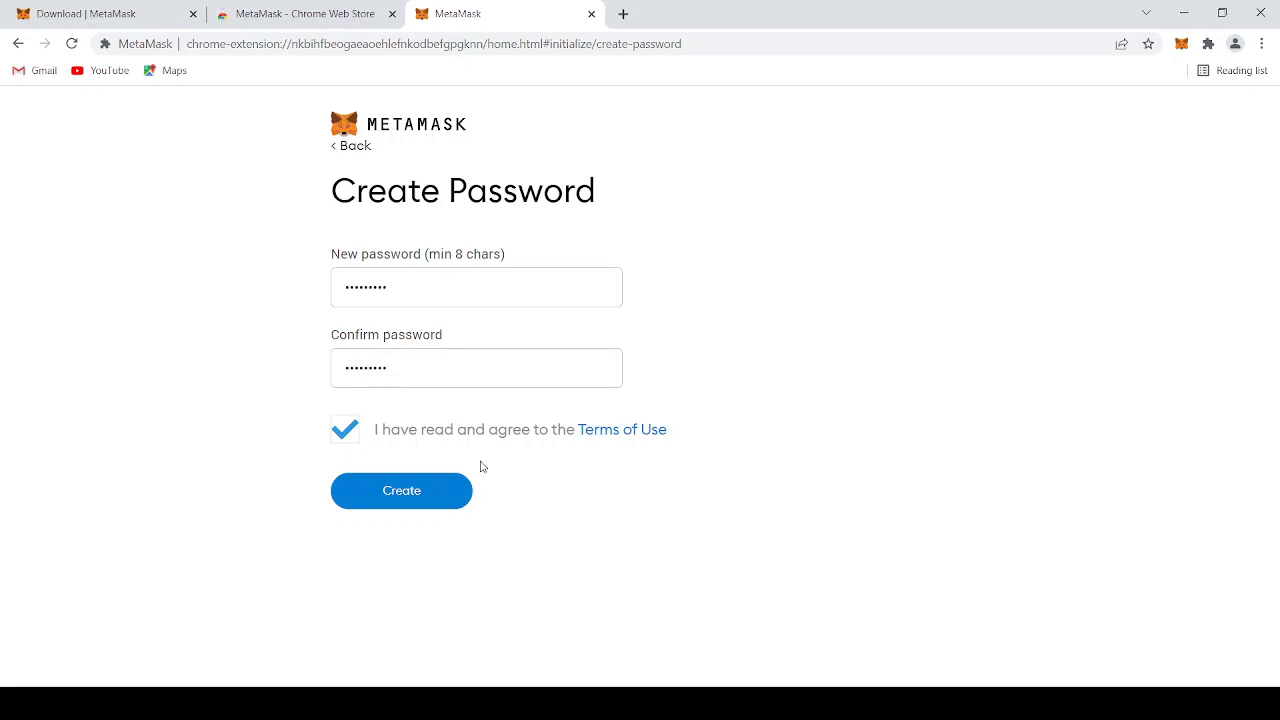
pyautogui.click(399, 497)
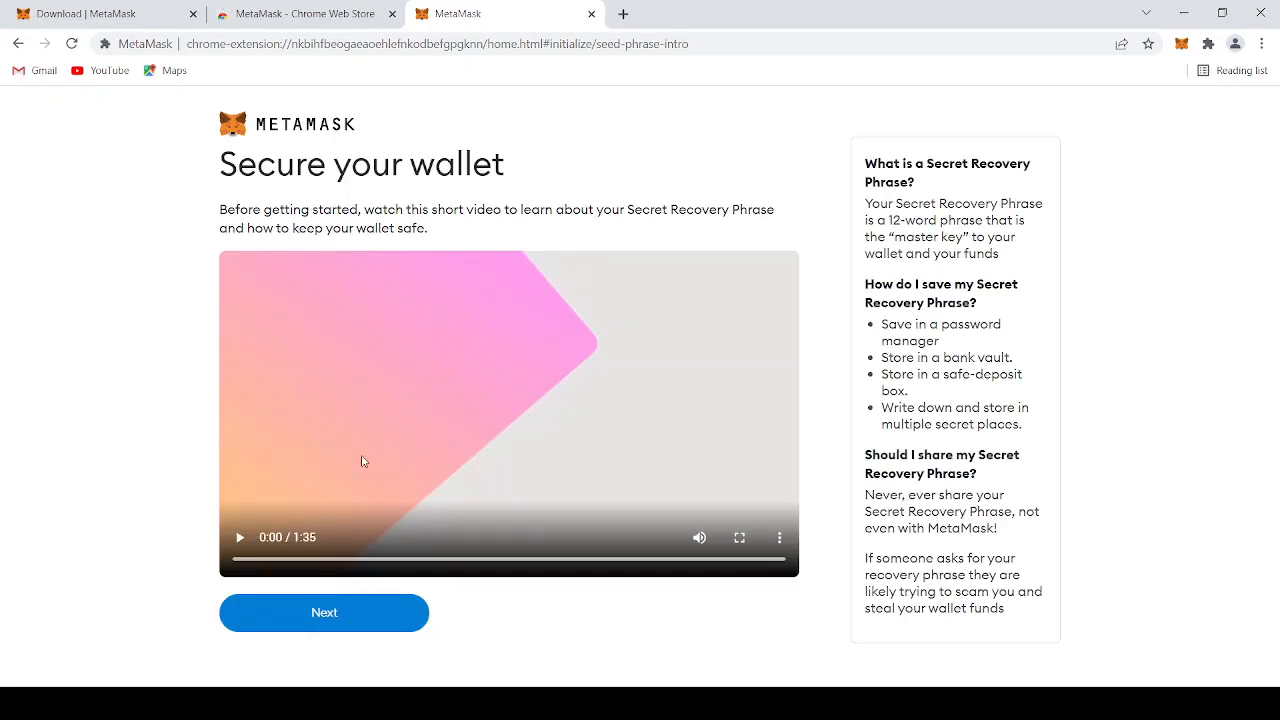
# Reveal the Secret Recovery Phrase, copy it, and continue to its confirmation page
pyautogui.click(392, 607)
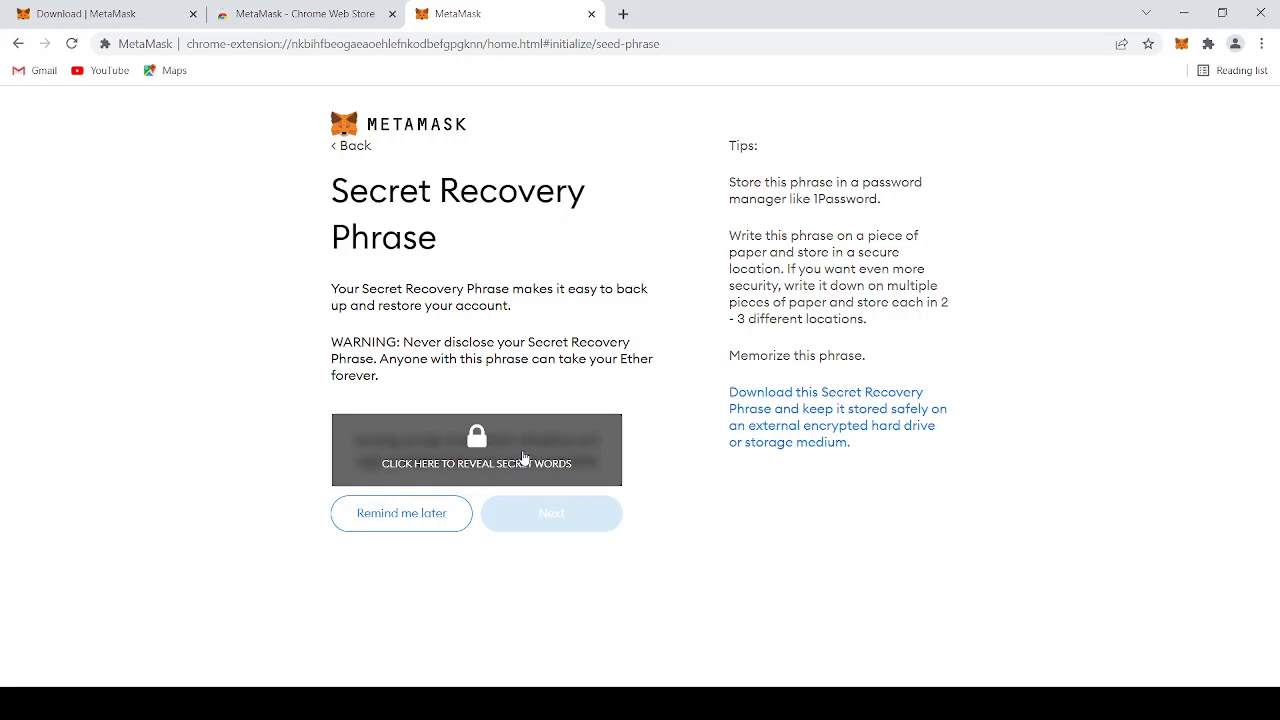
pyautogui.click(523, 458)
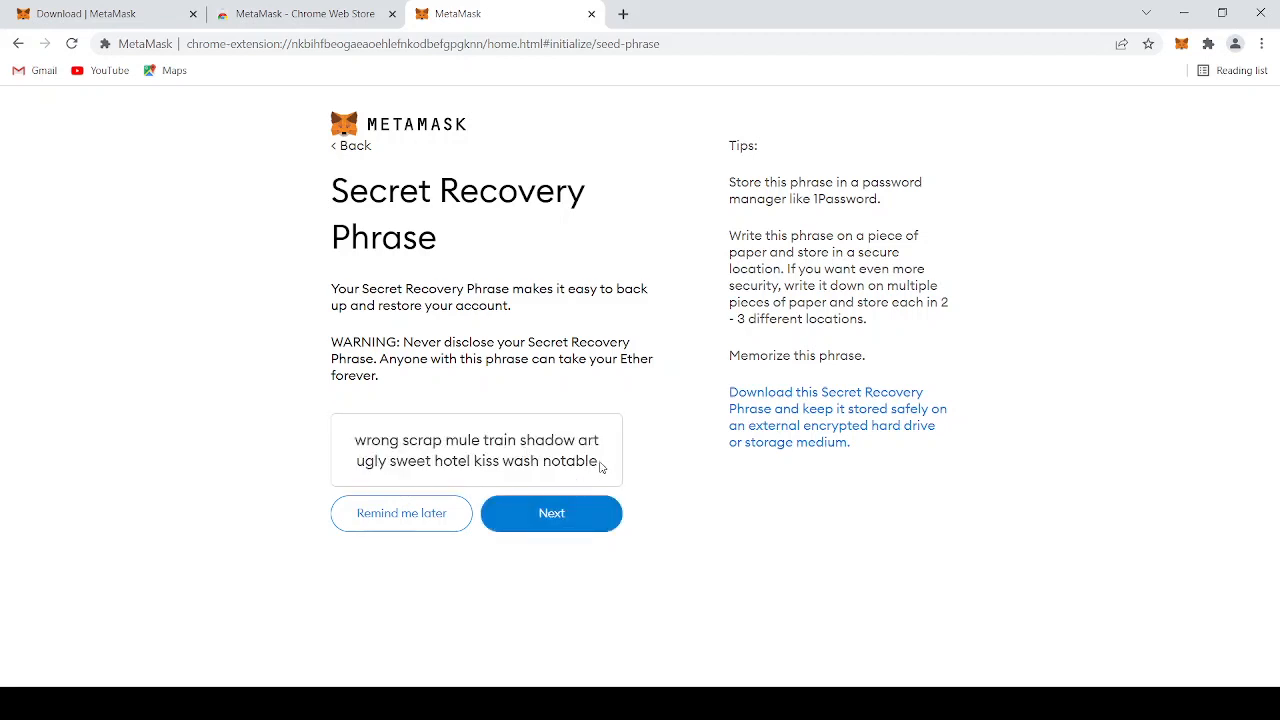
pyautogui.moveTo(600, 466); pyautogui.dragTo(354, 440)
pyautogui.hotkey('ctrl', 'c')
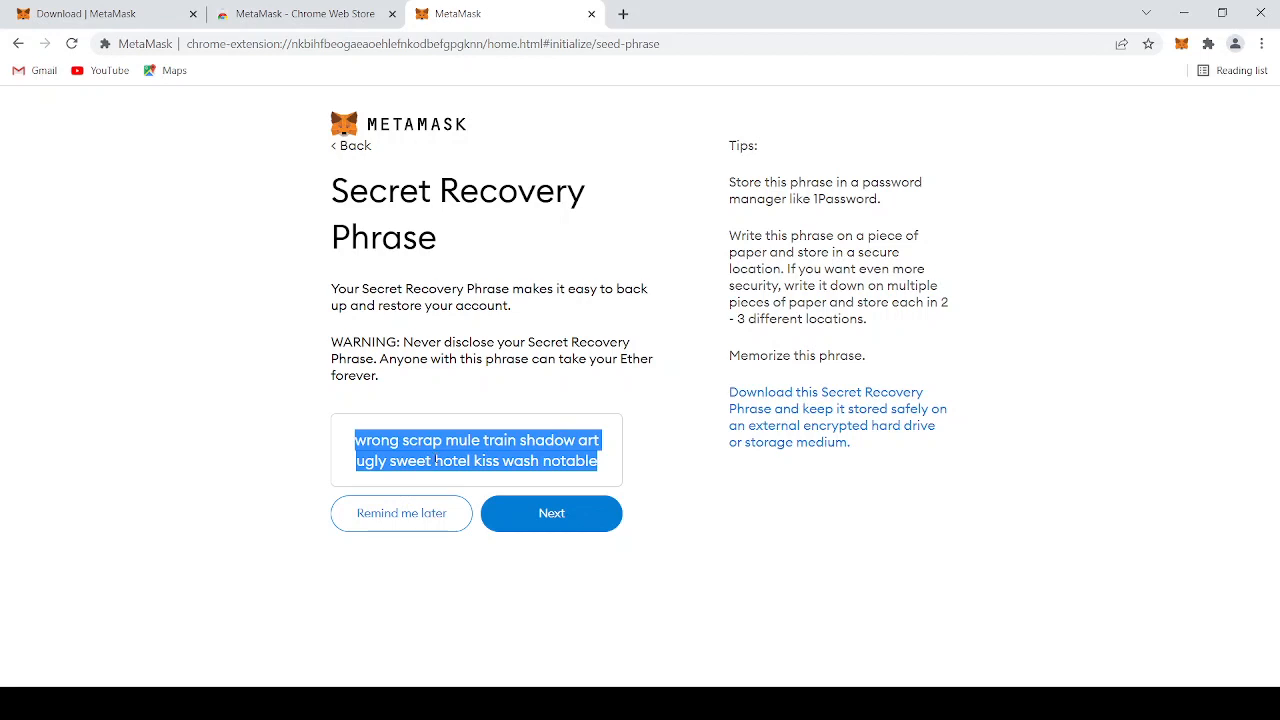
pyautogui.click(540, 515)
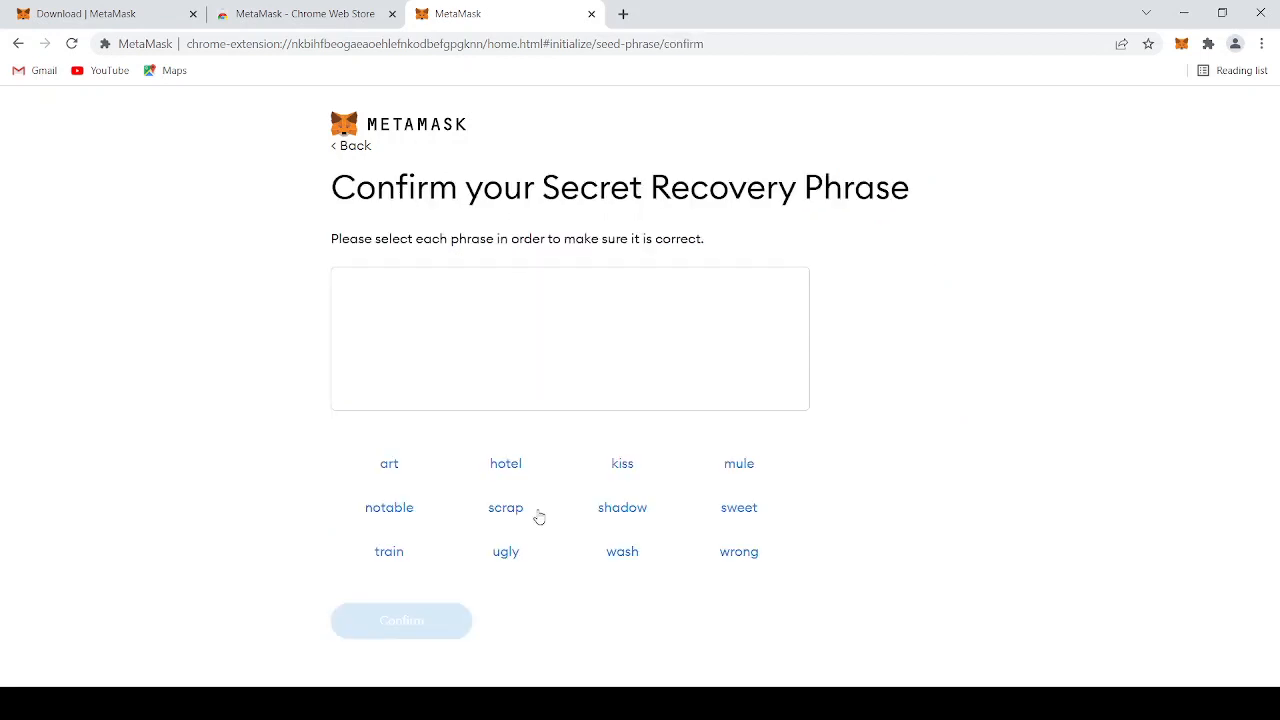
# Paste the copied Secret Recovery Phrase into the browser's address field as a reference for the word order
pyautogui.click(433, 44)
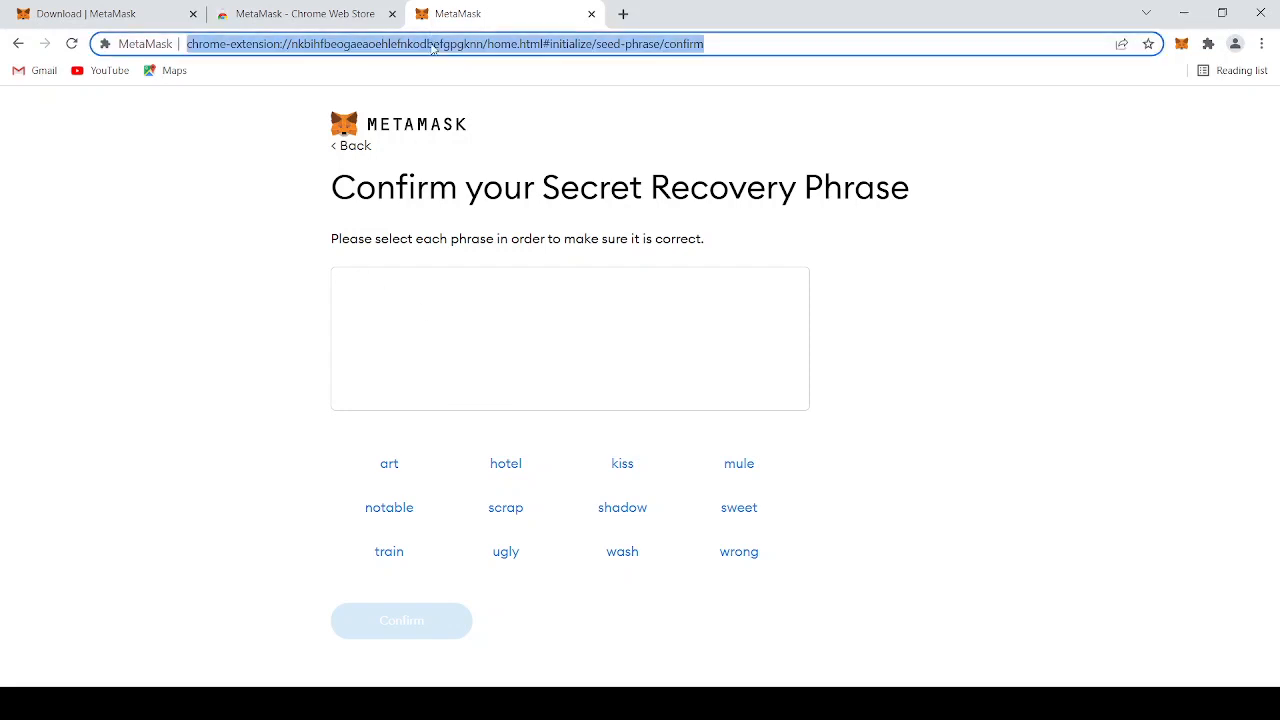
pyautogui.hotkey('ctrl', 'v')
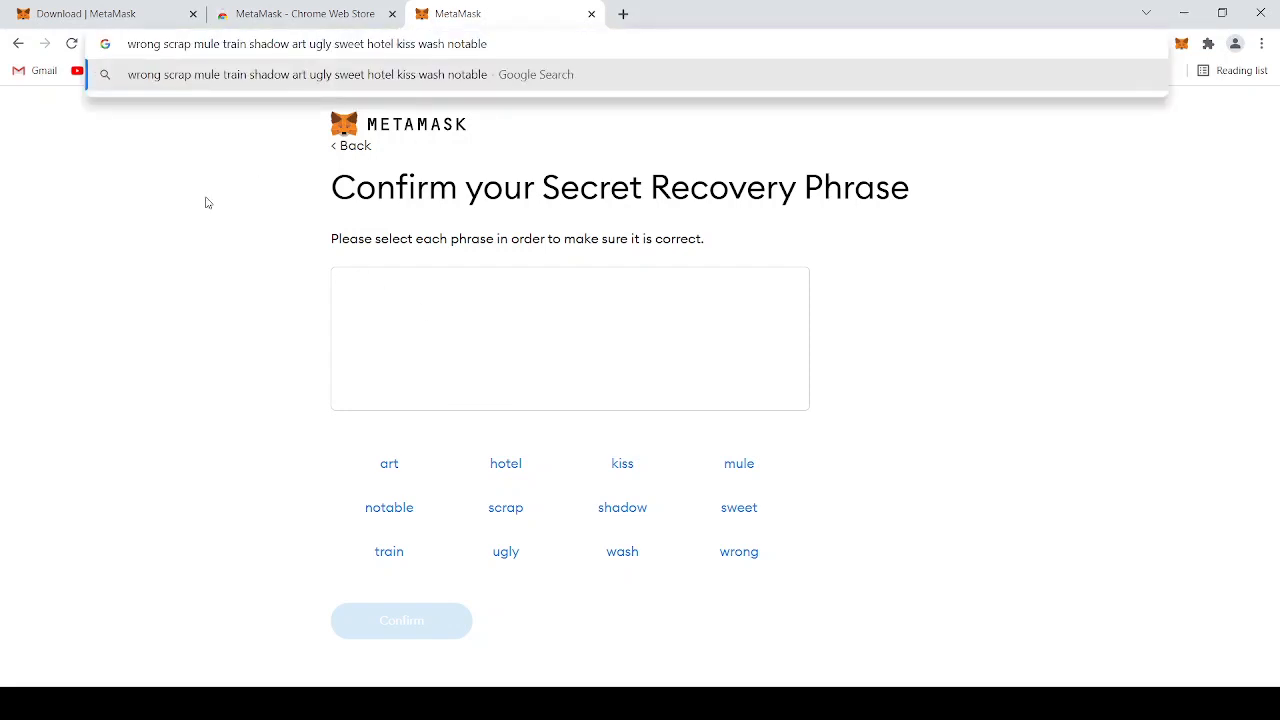
pyautogui.click(208, 204)
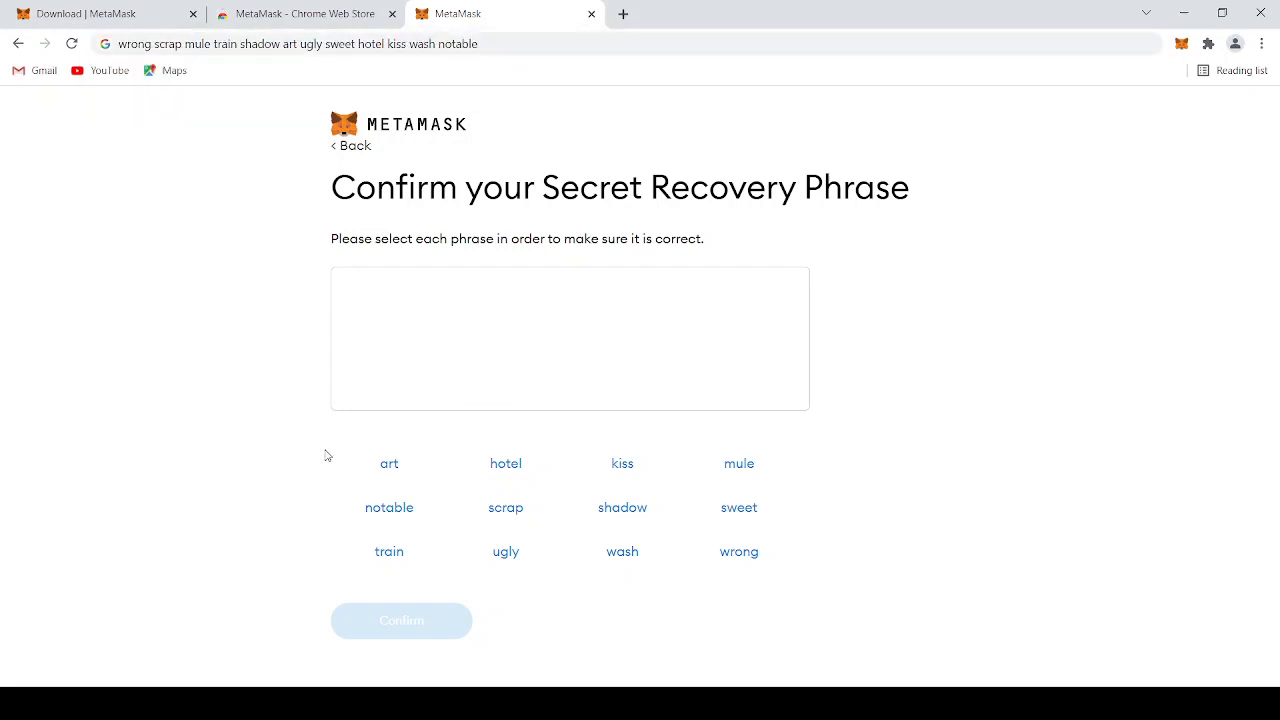
# Select all twelve words of the Secret Recovery Phrase in their correct order
pyautogui.click(749, 557)
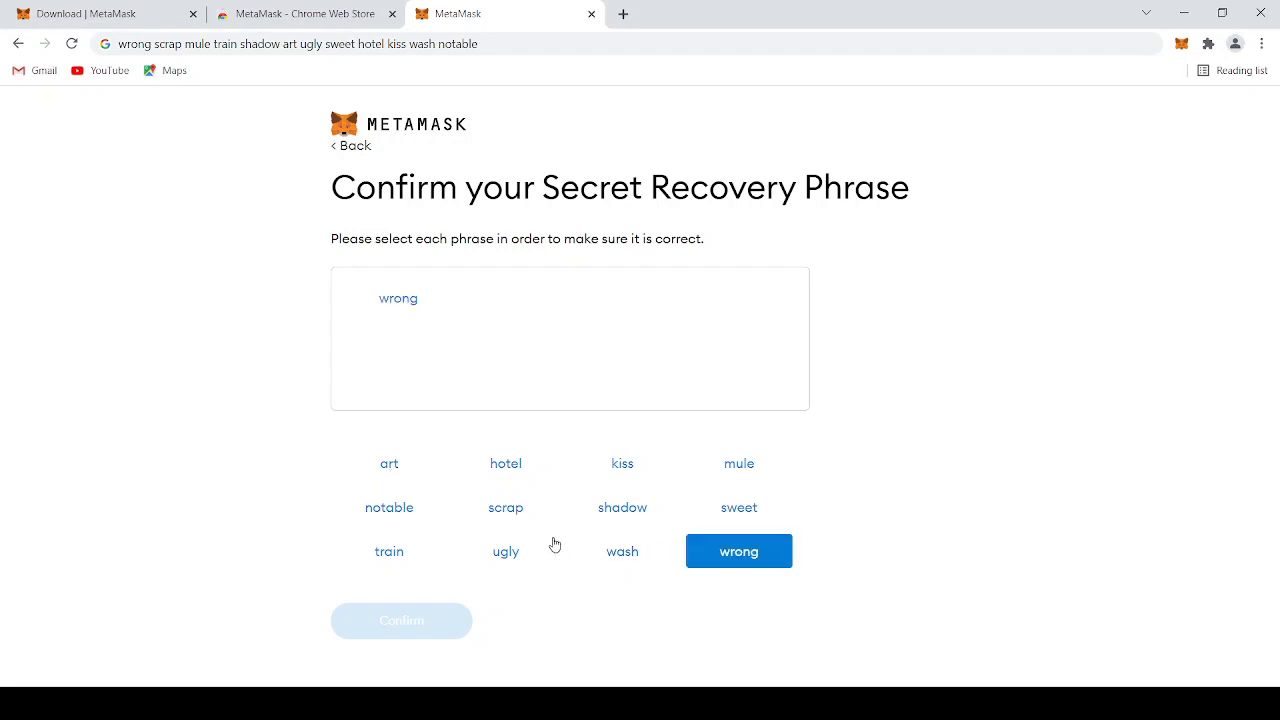
pyautogui.click(494, 512)
pyautogui.click(738, 466)
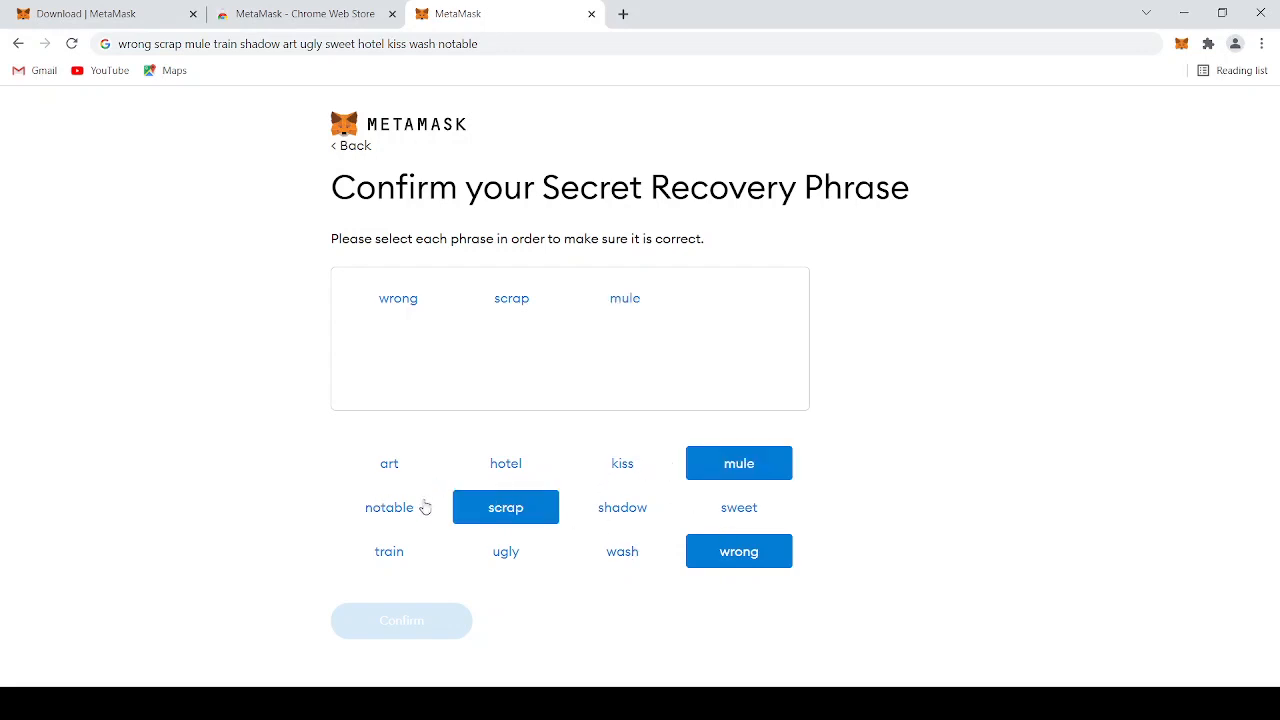
pyautogui.click(394, 552)
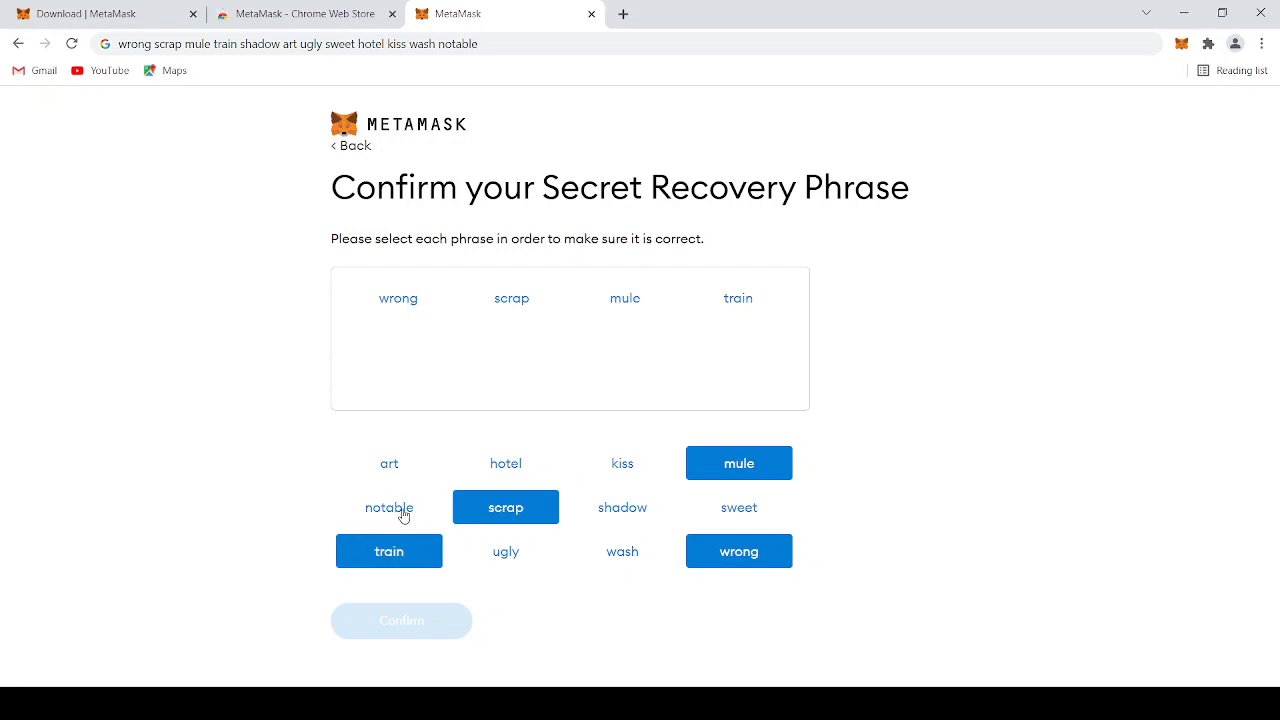
pyautogui.click(621, 511)
pyautogui.click(380, 468)
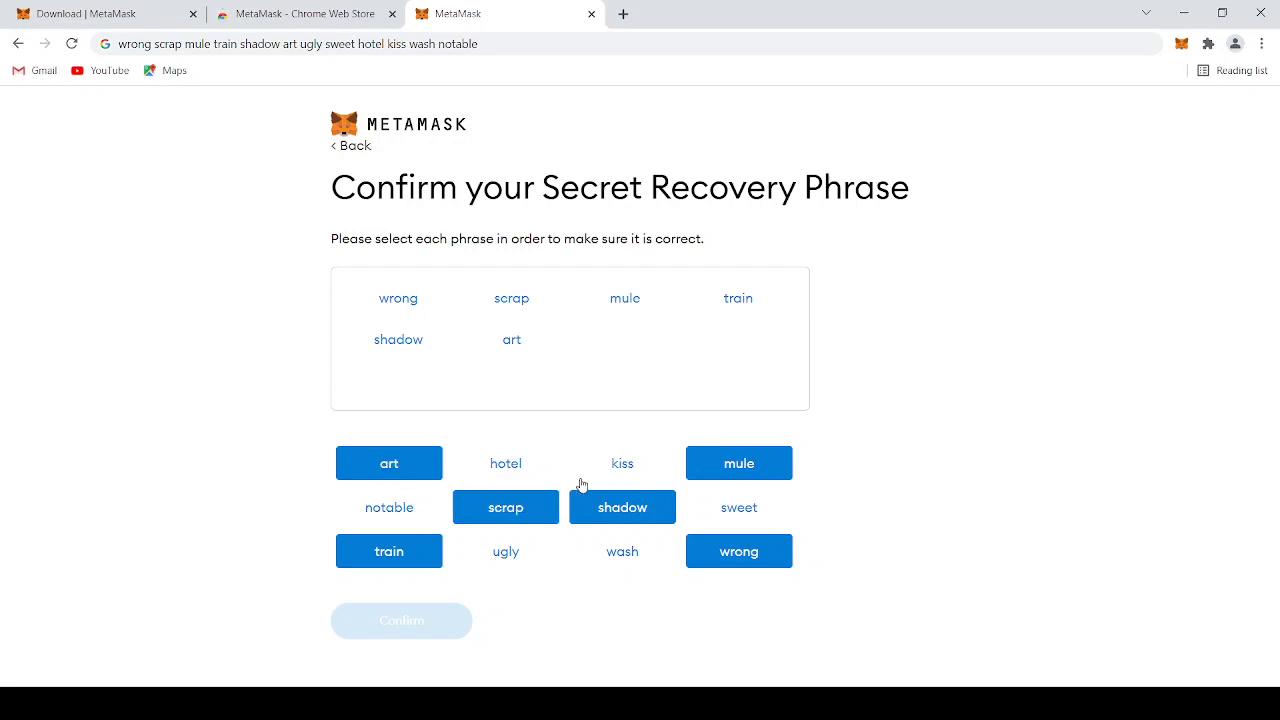
pyautogui.click(520, 552)
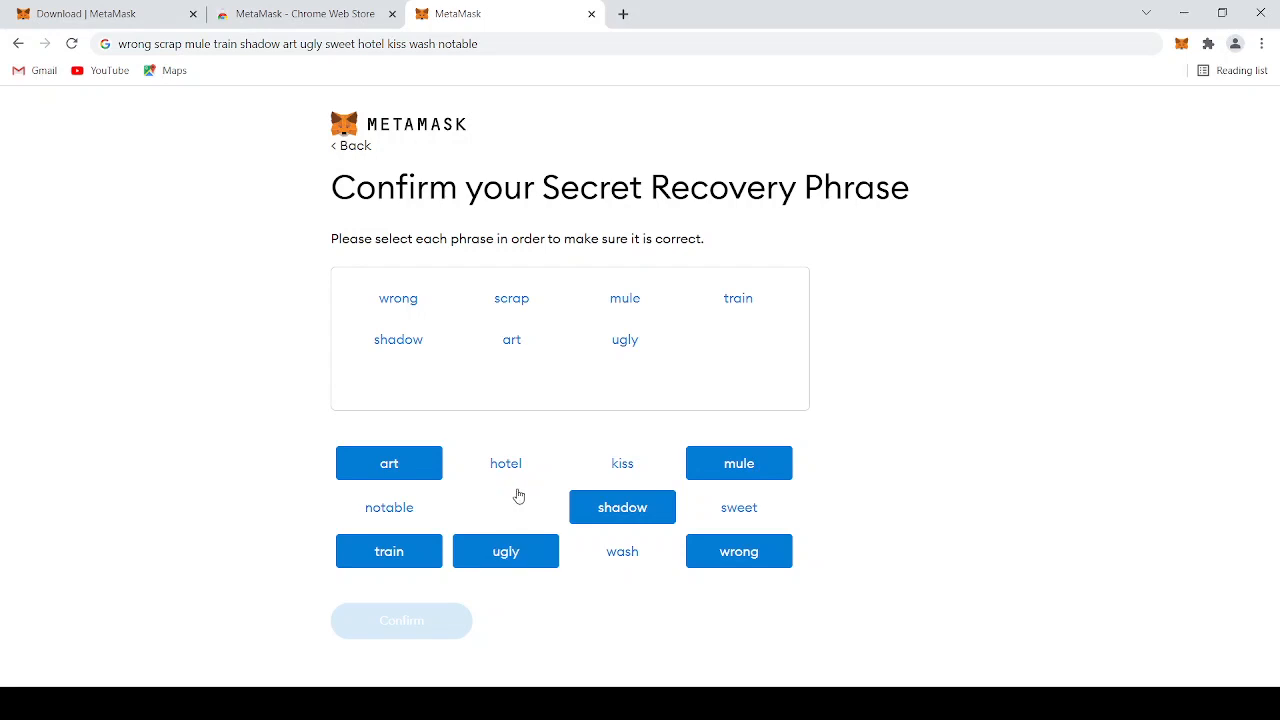
pyautogui.click(729, 513)
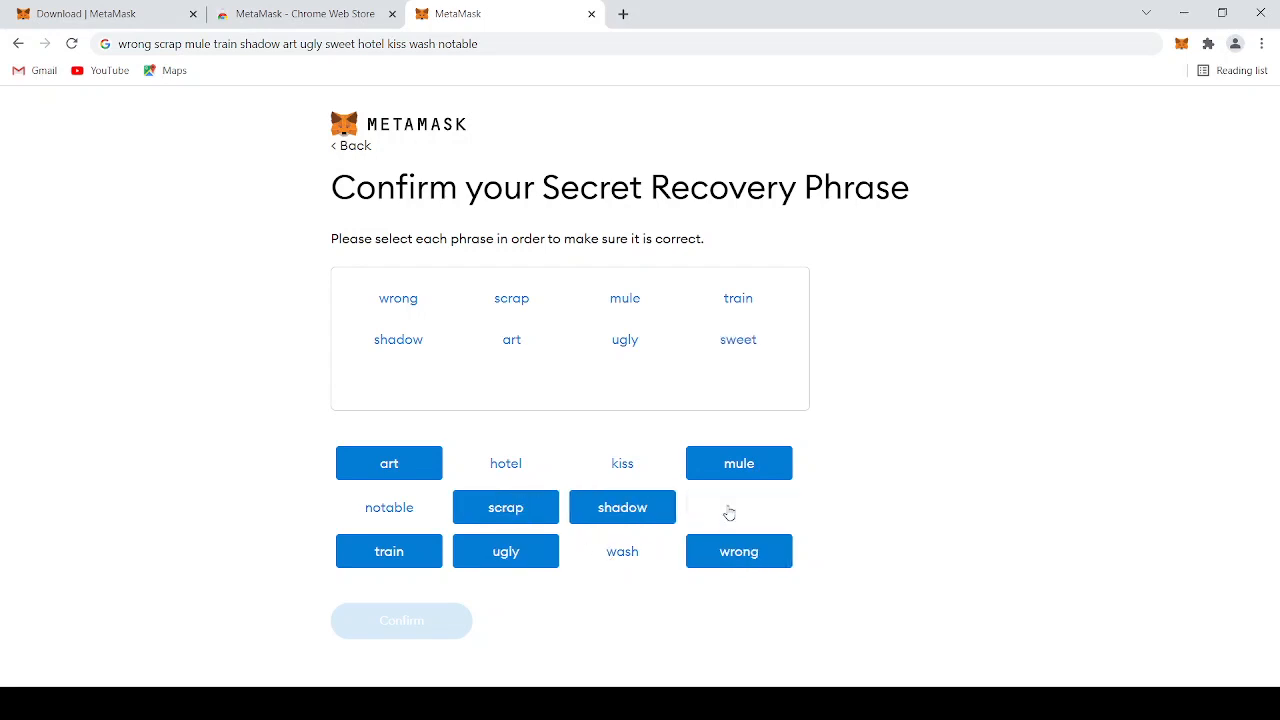
pyautogui.click(507, 465)
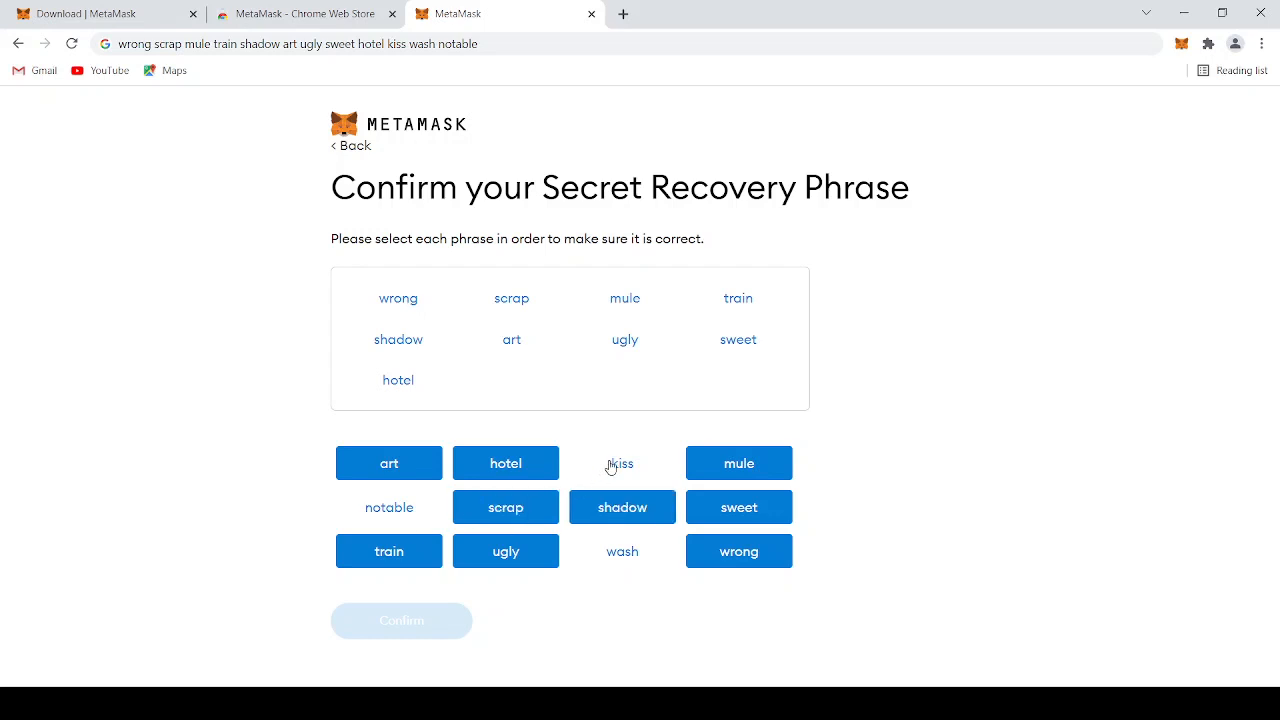
pyautogui.click(613, 465)
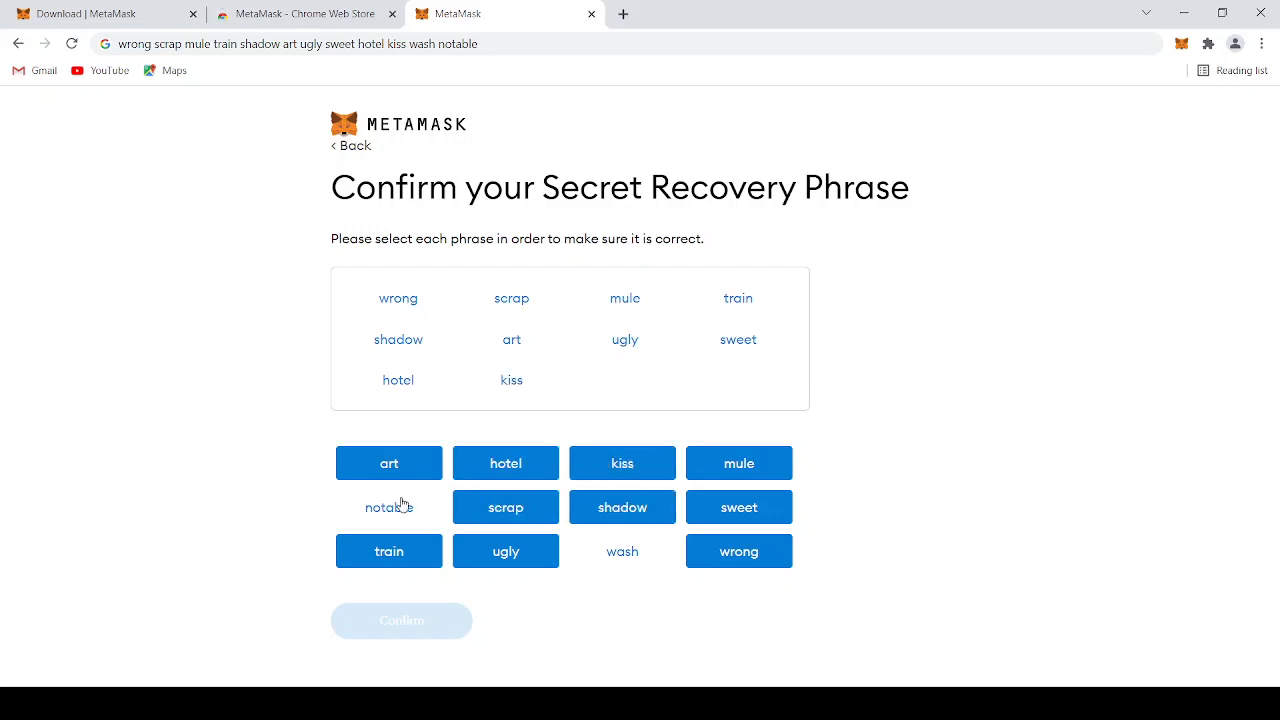
pyautogui.click(606, 551)
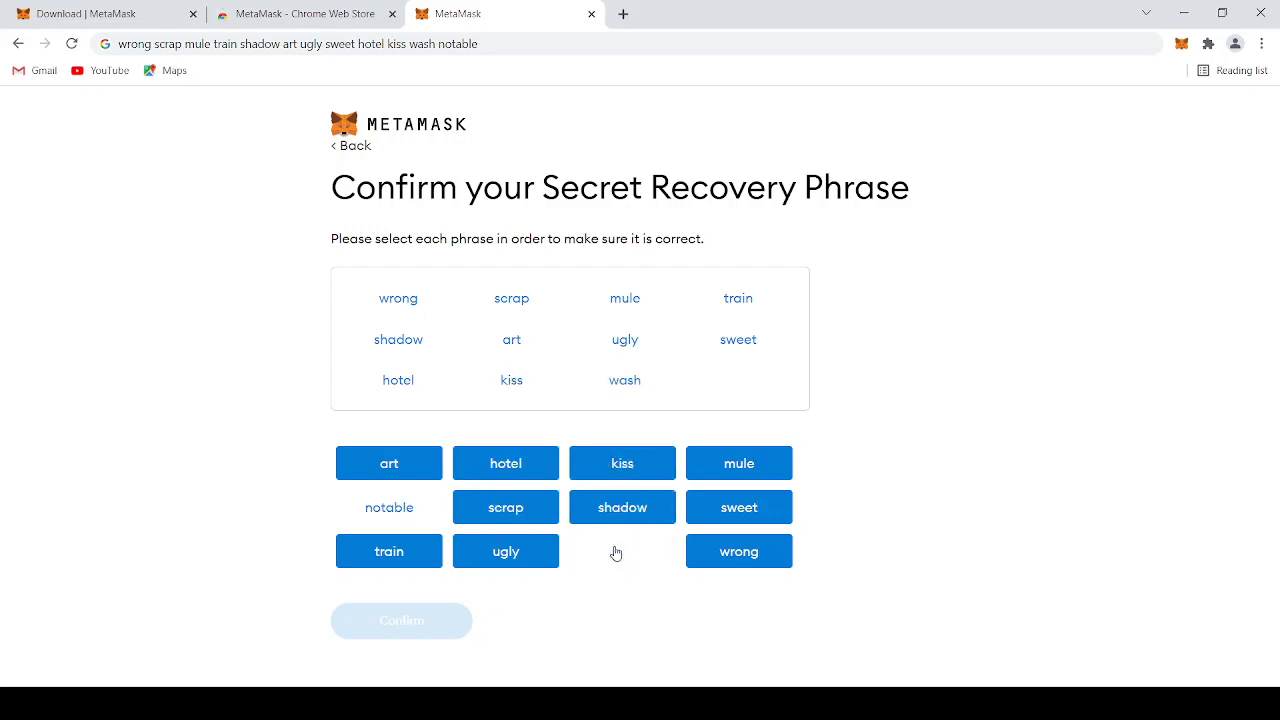
pyautogui.click(407, 511)
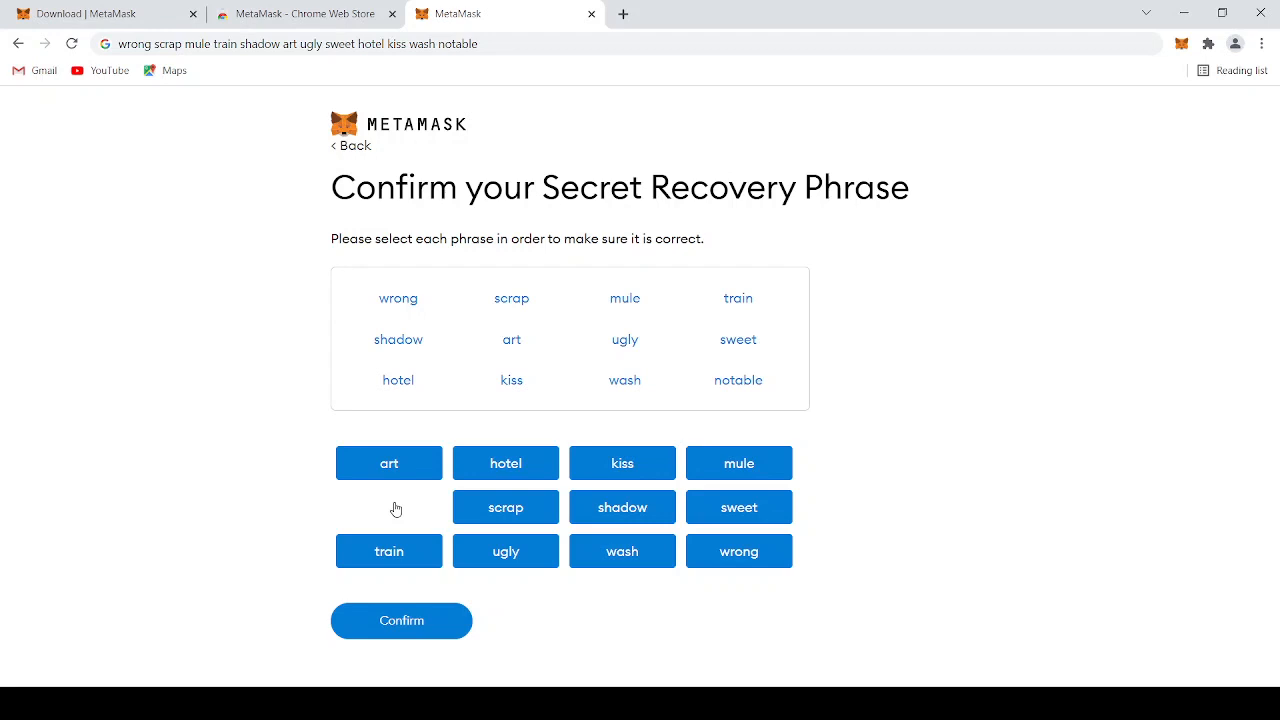
# Submit the ordered recovery phrase and finish the wallet setup, dismissing the What's new announcement
pyautogui.click(414, 618)
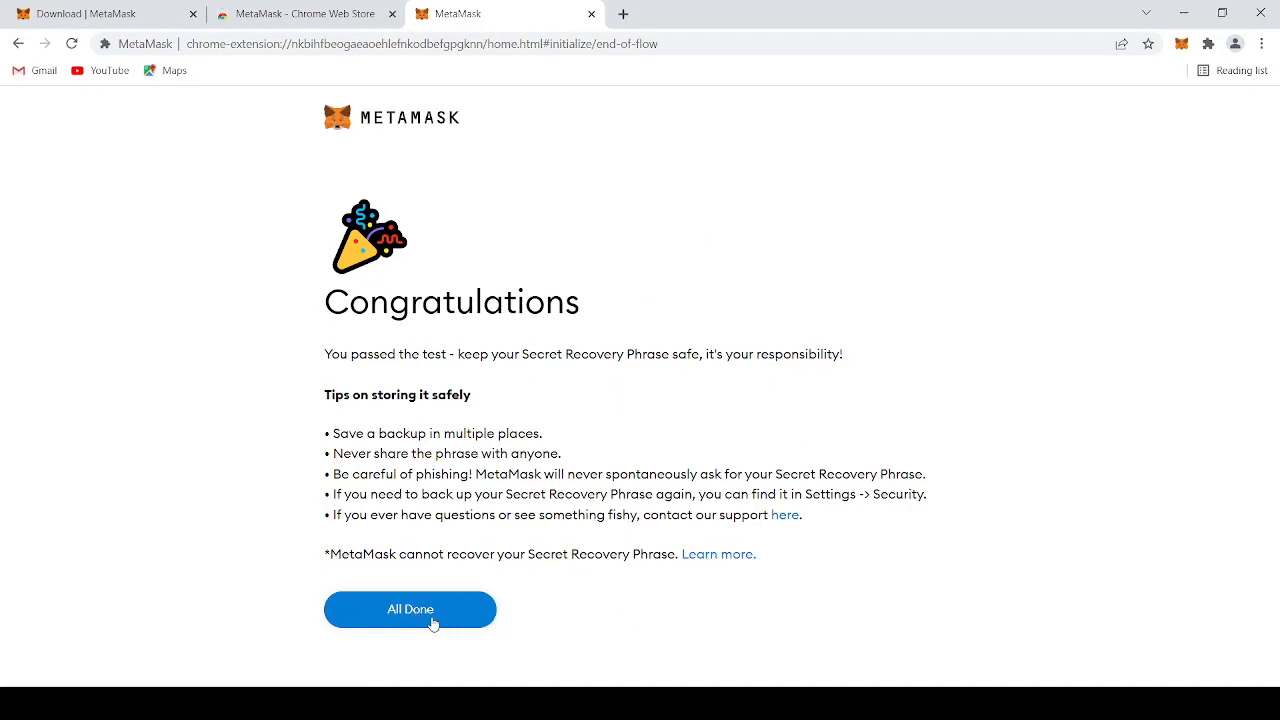
pyautogui.click(431, 620)
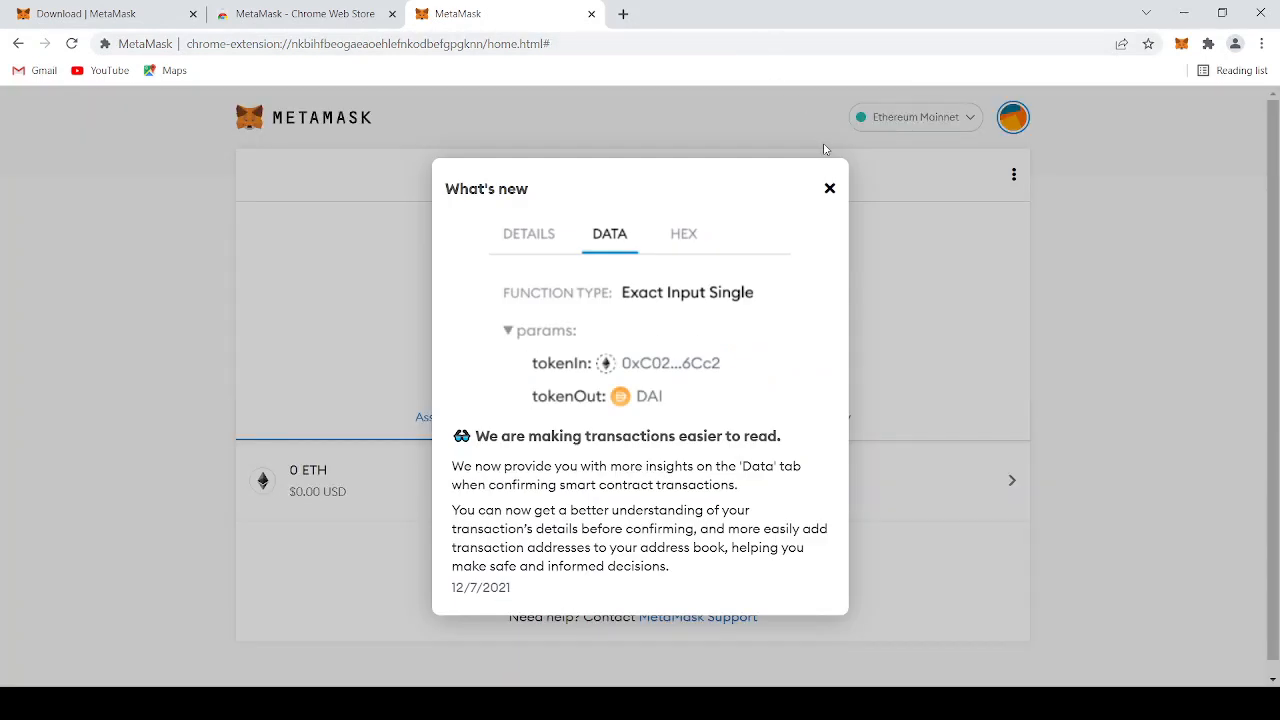
pyautogui.click(830, 189)
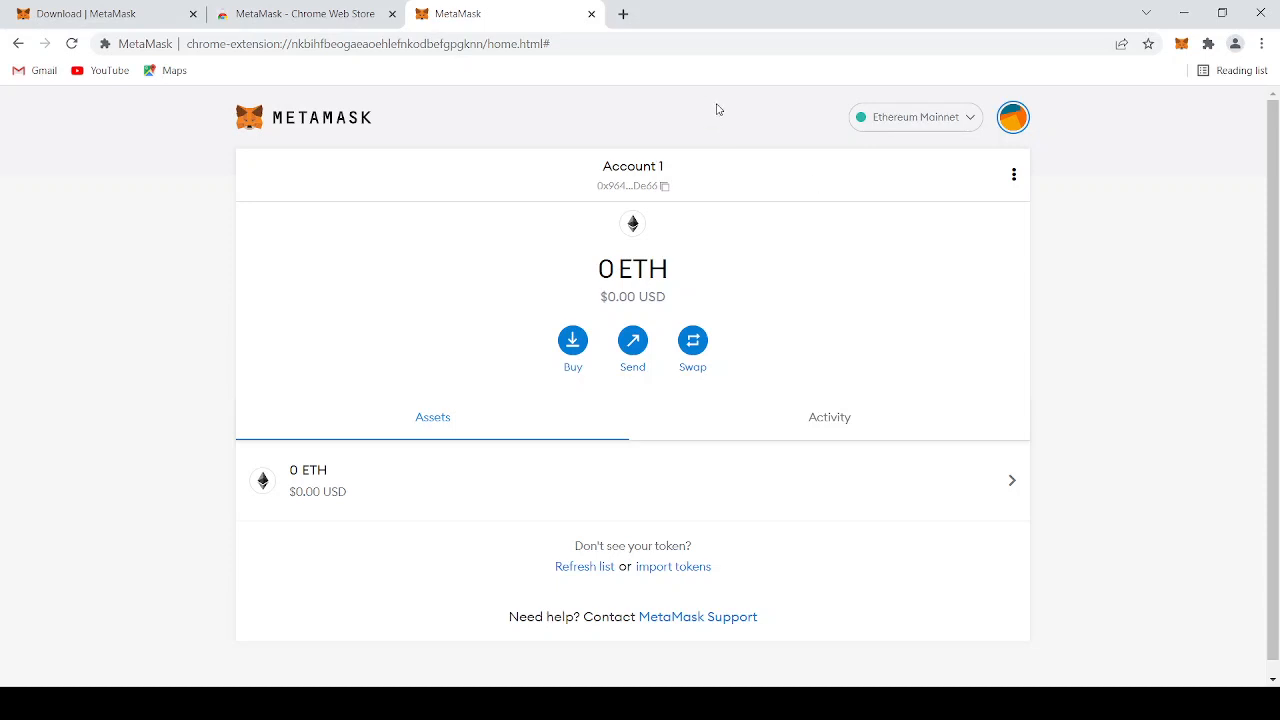
# Rename the wallet account to Test1 in its account details and close them
pyautogui.click(1014, 176)
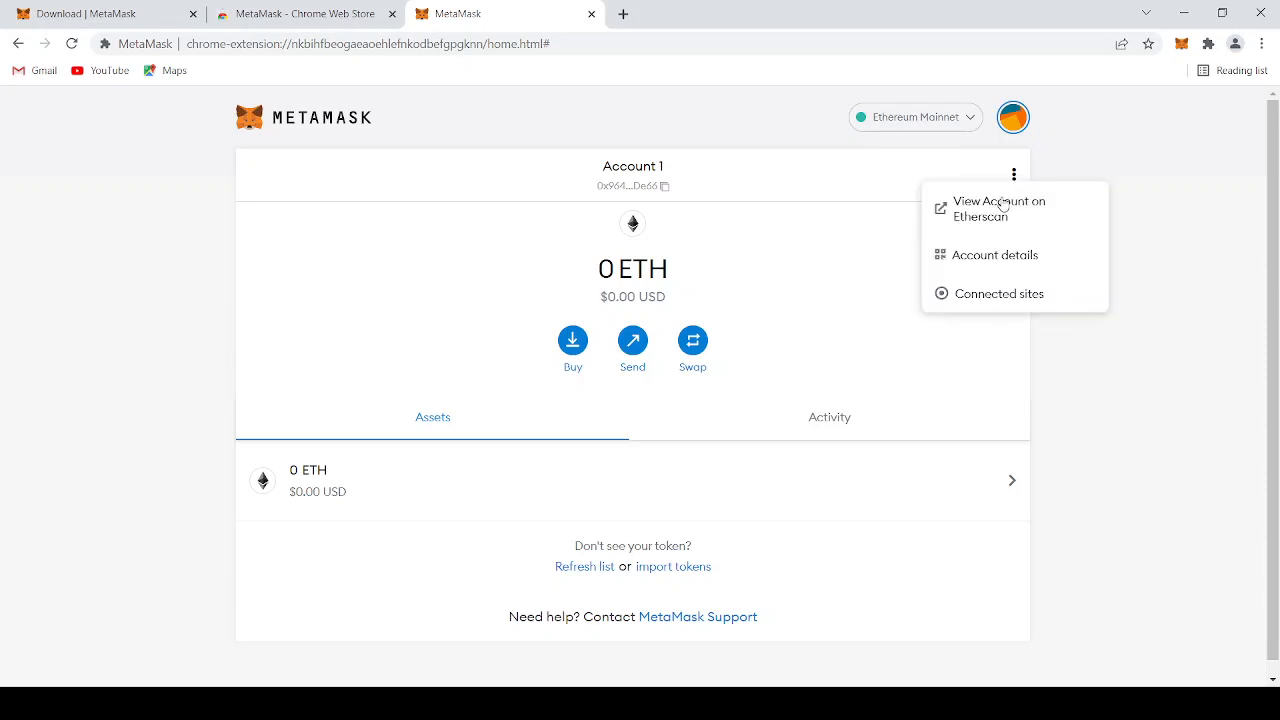
pyautogui.click(1000, 256)
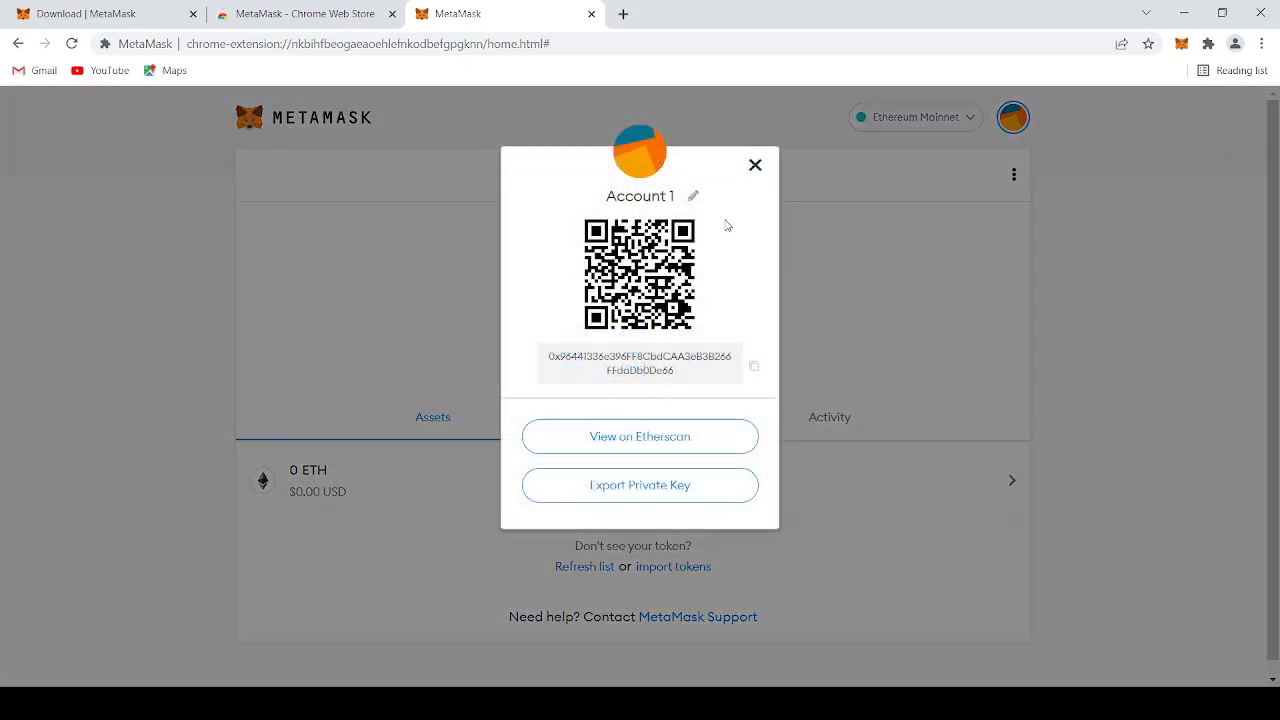
pyautogui.click(693, 195)
pyautogui.moveTo(668, 201); pyautogui.dragTo(587, 203)
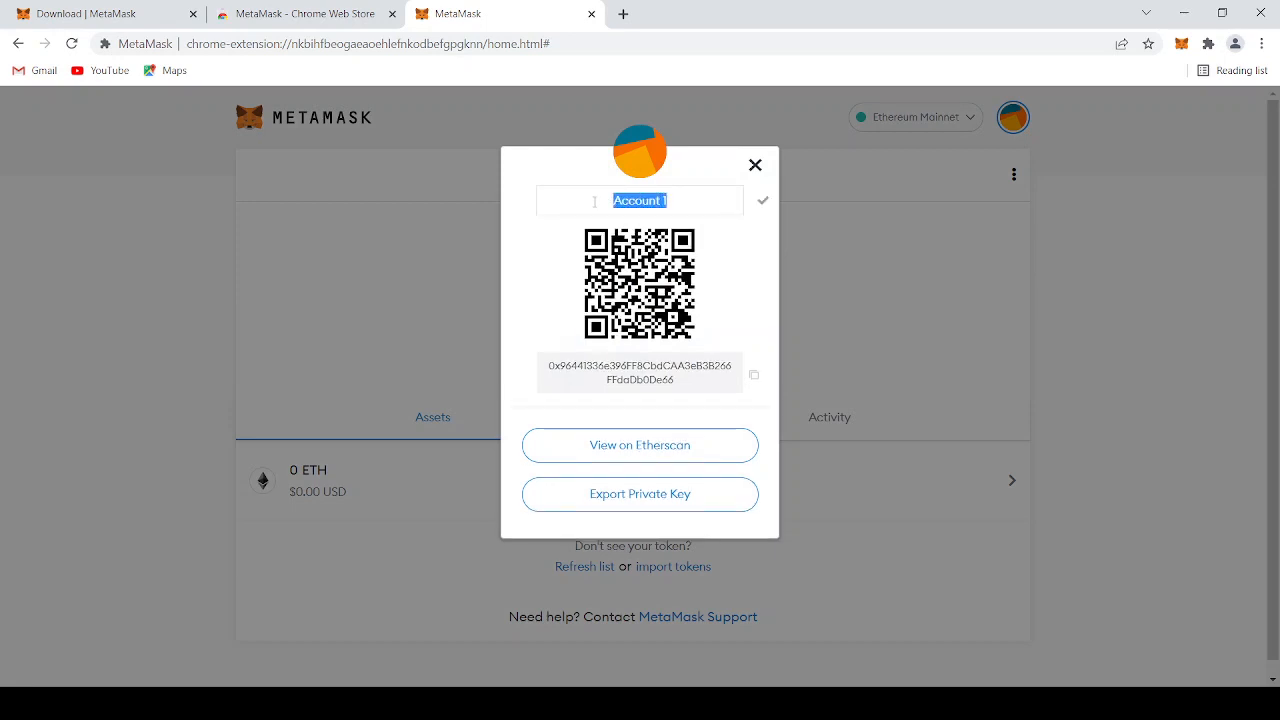
pyautogui.write('Test1')
pyautogui.click(763, 200)
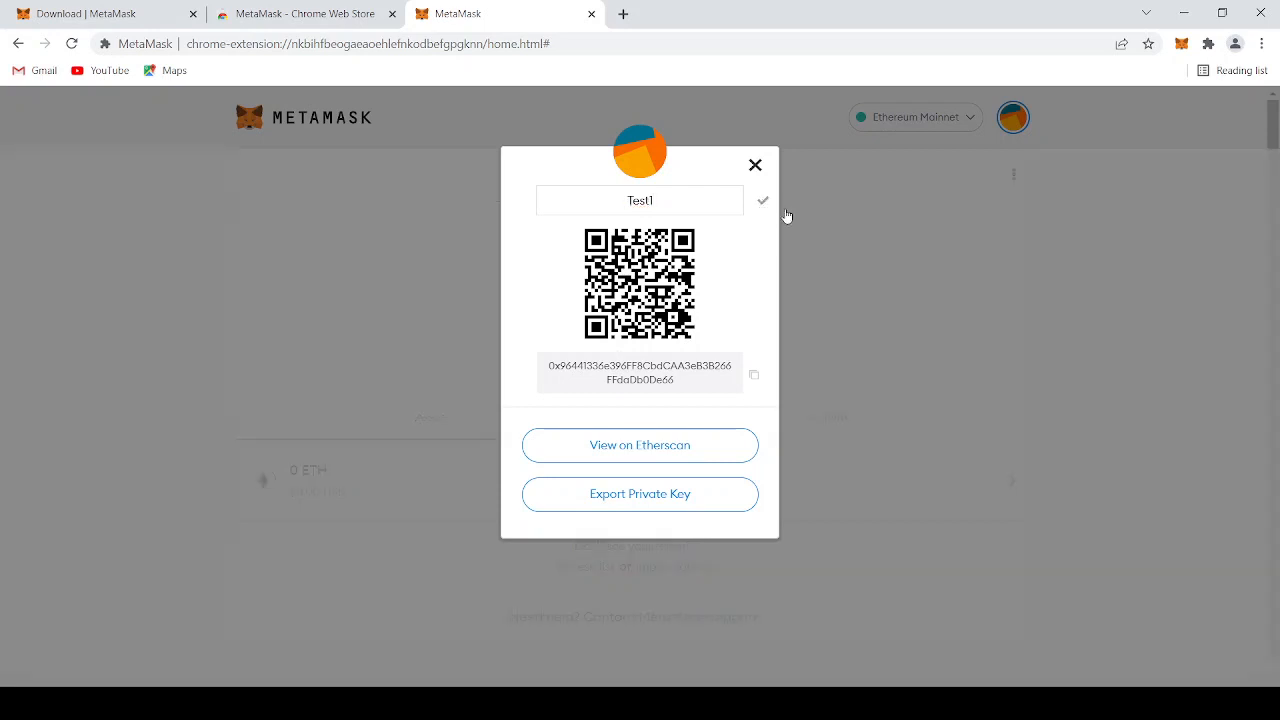
pyautogui.click(755, 165)
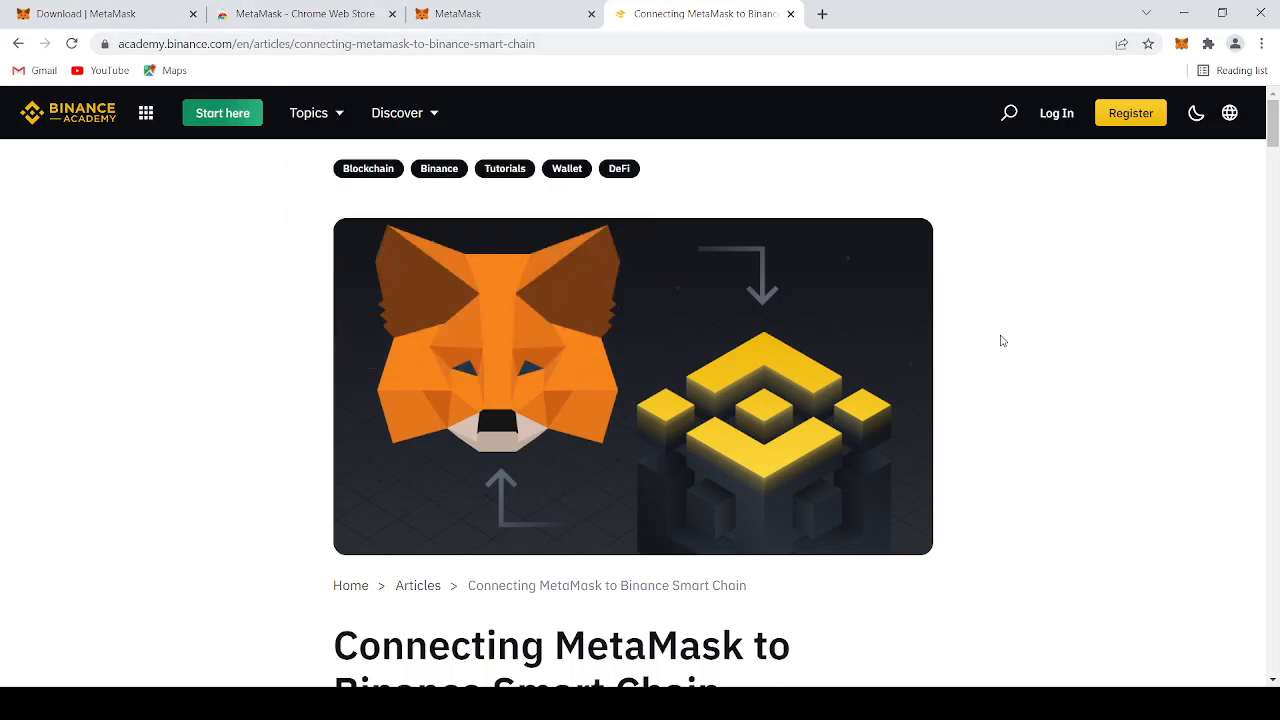
# Read through the Binance Academy article to the Mainnet network parameters for Binance Smart Chain
pyautogui.scroll(-1, 1001, 338)
pyautogui.scroll(-1, 1002, 341)
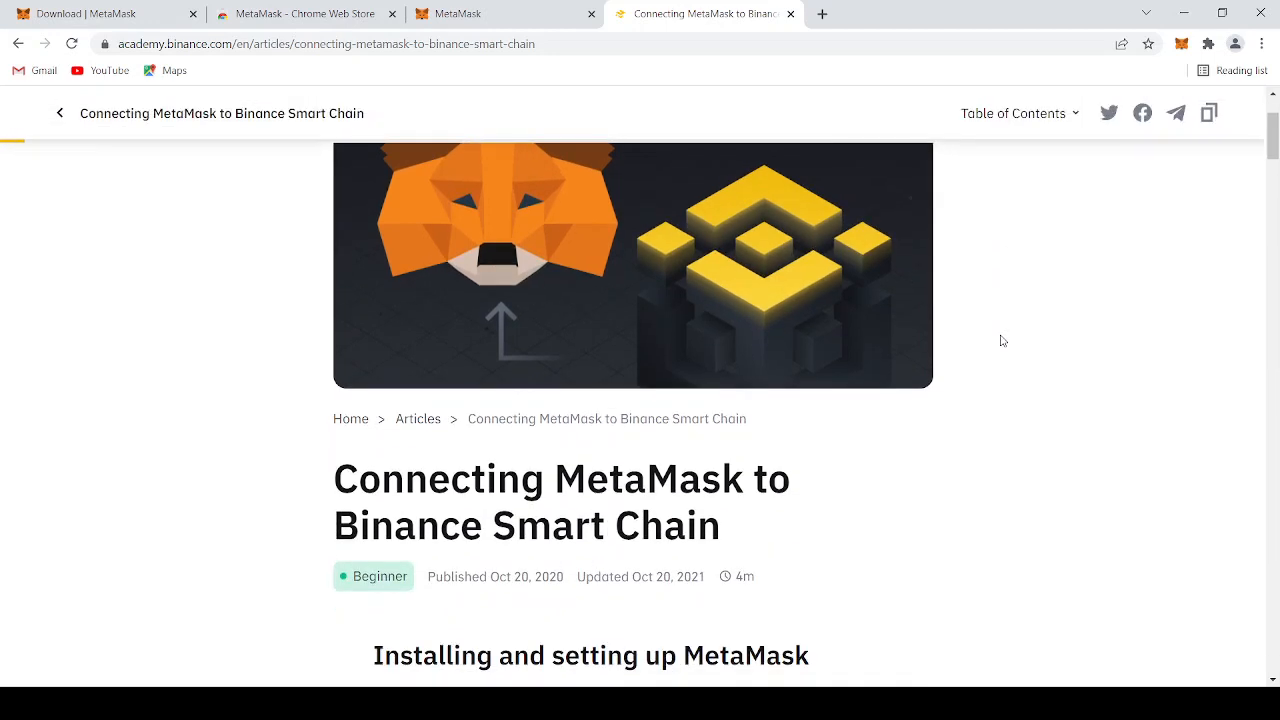
pyautogui.scroll(-10, 1001, 345)
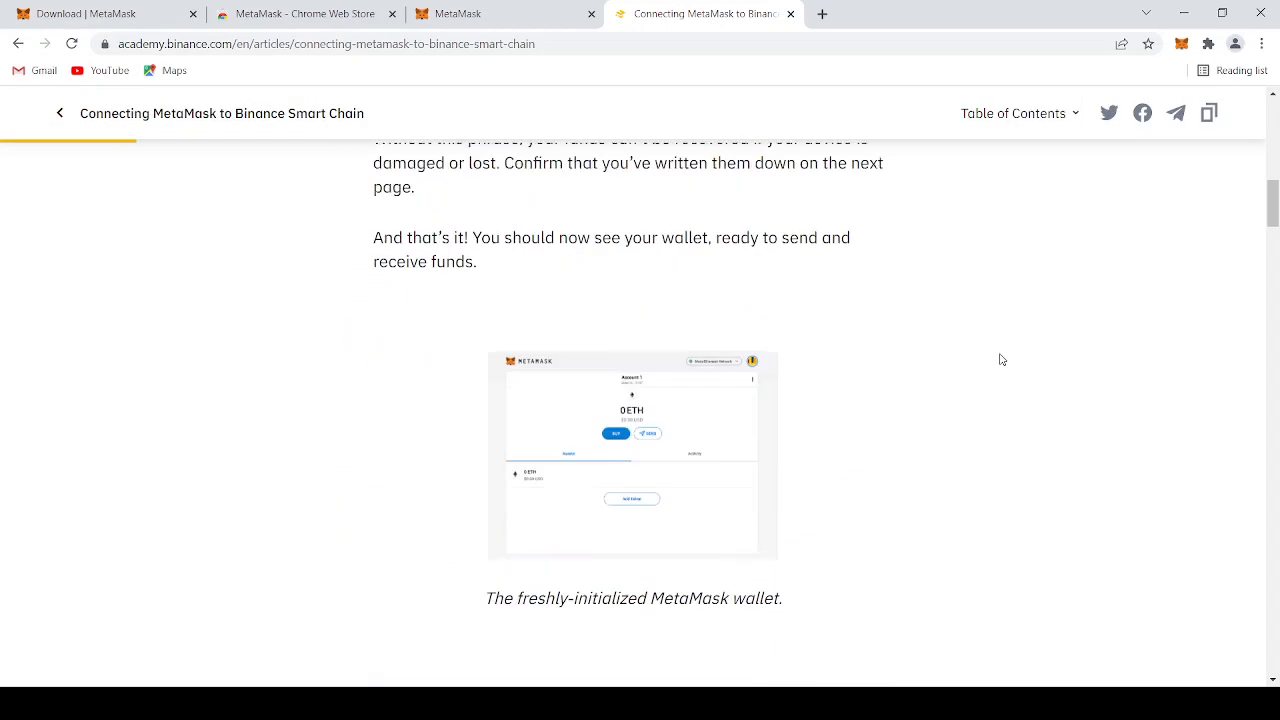
pyautogui.scroll(-7, 1001, 359)
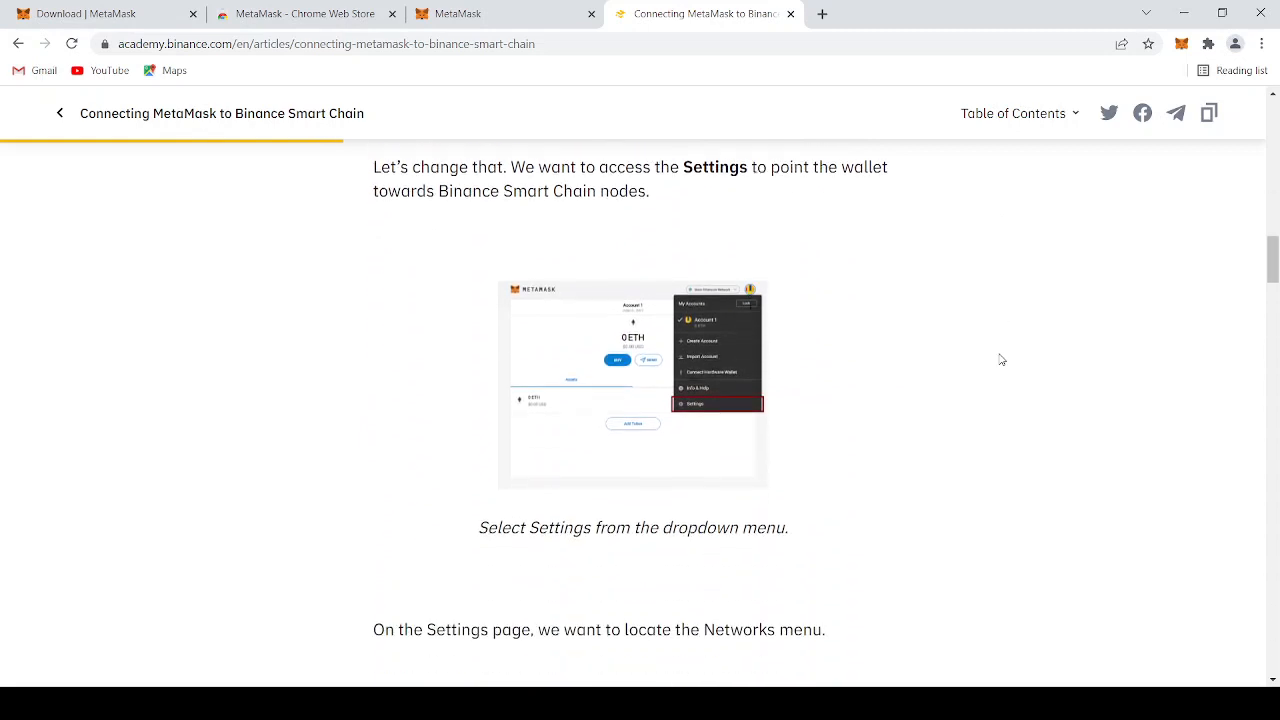
pyautogui.scroll(-7, 1001, 359)
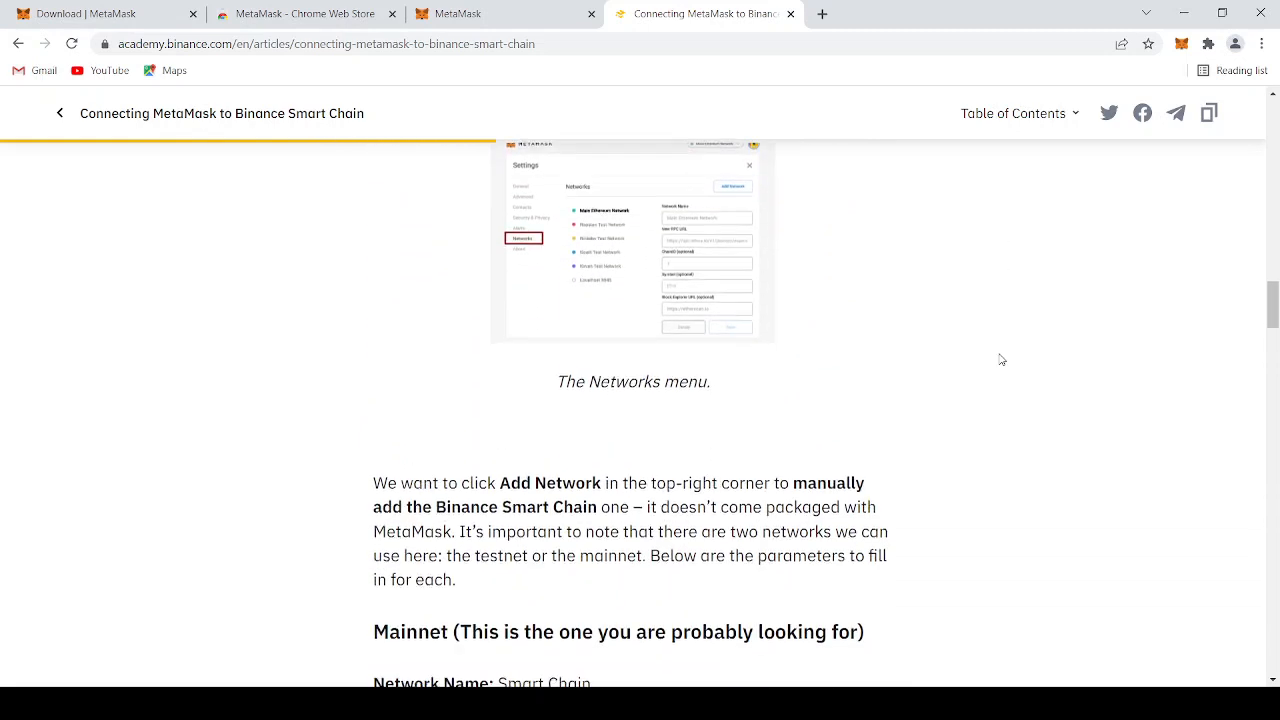
pyautogui.scroll(-4, 1001, 359)
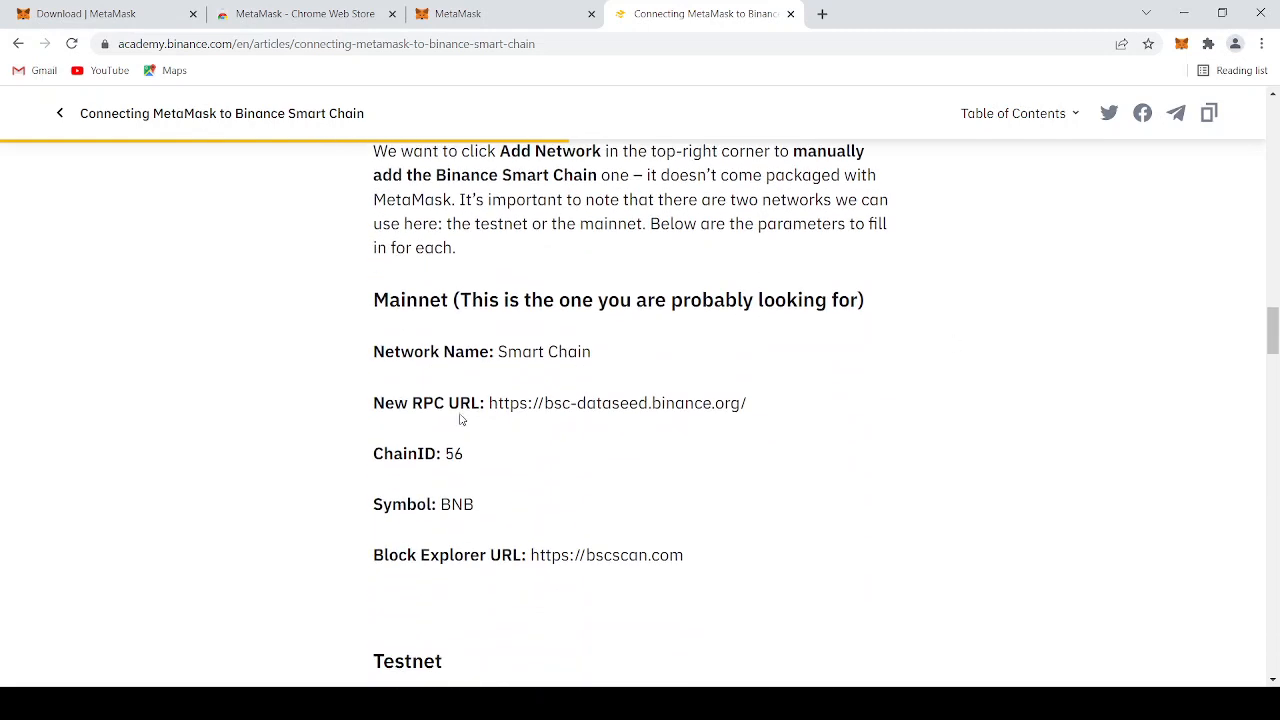
pyautogui.moveTo(373, 300); pyautogui.dragTo(684, 553)
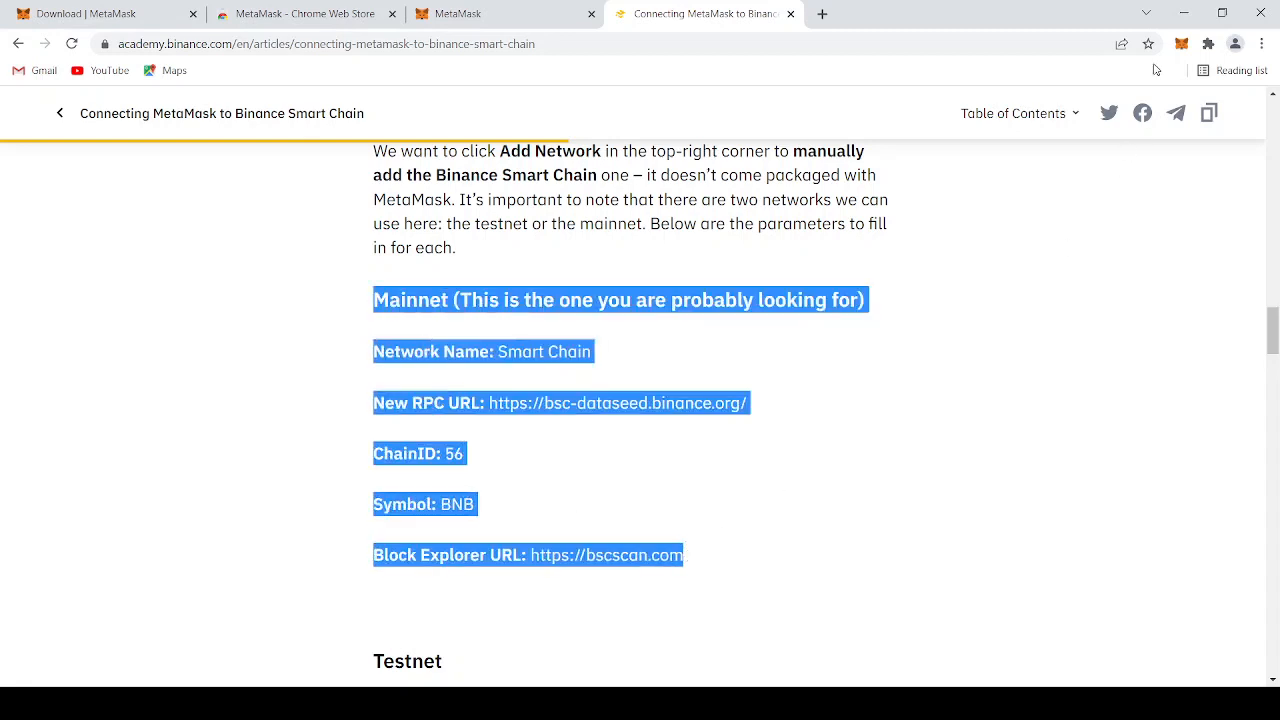
pyautogui.click(934, 470)
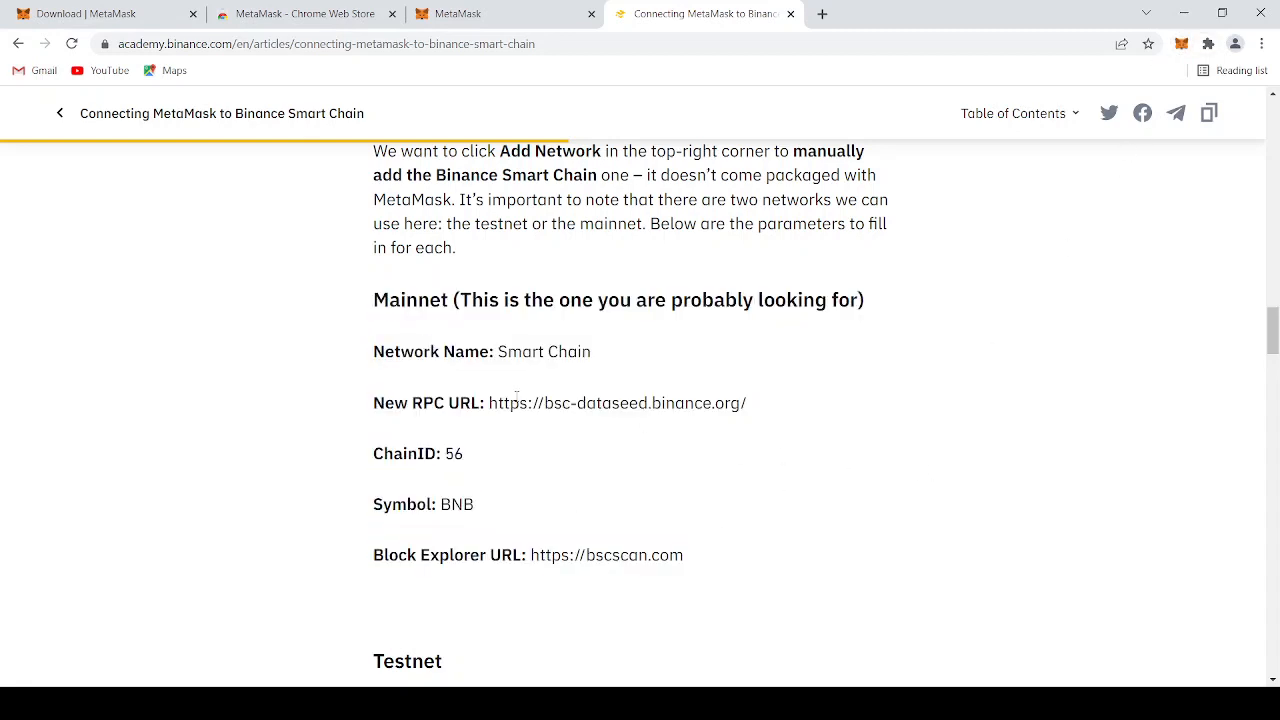
pyautogui.moveTo(486, 403); pyautogui.dragTo(740, 403)
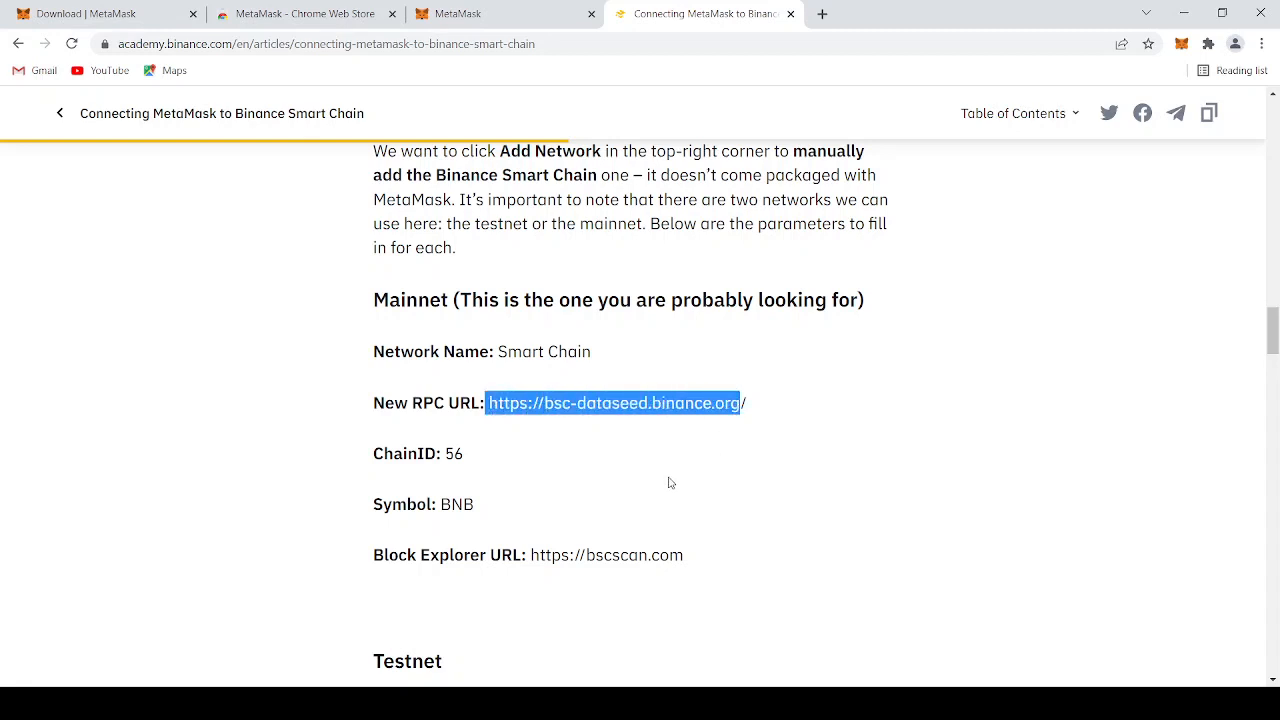
pyautogui.moveTo(577, 417); pyautogui.dragTo(488, 402)
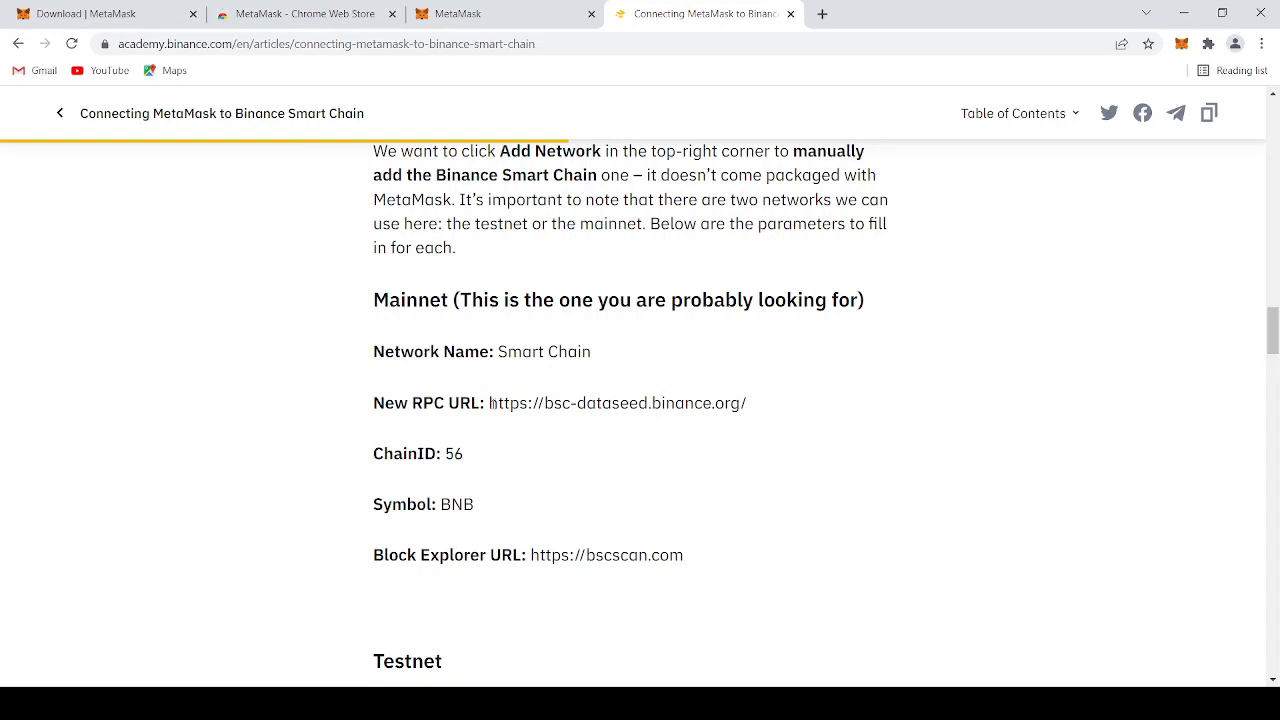
pyautogui.moveTo(490, 403); pyautogui.dragTo(740, 404)
pyautogui.hotkey('ctrl', 'c')
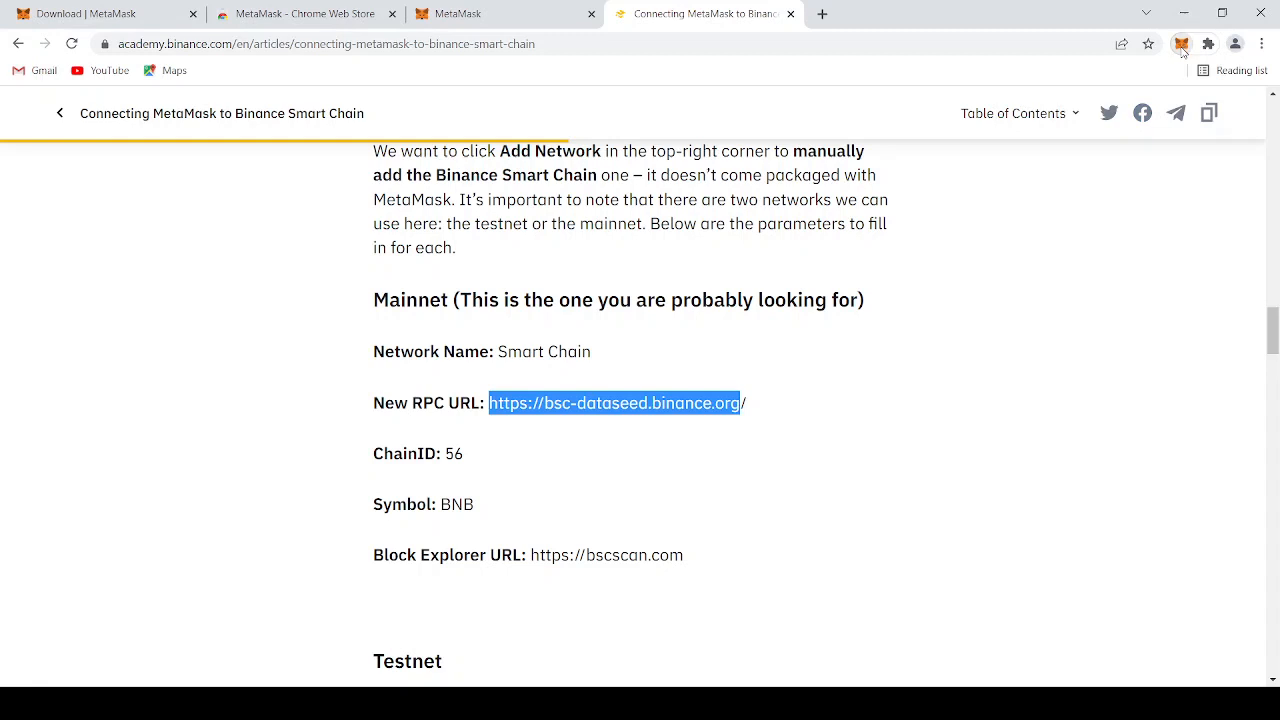
pyautogui.click(505, 17)
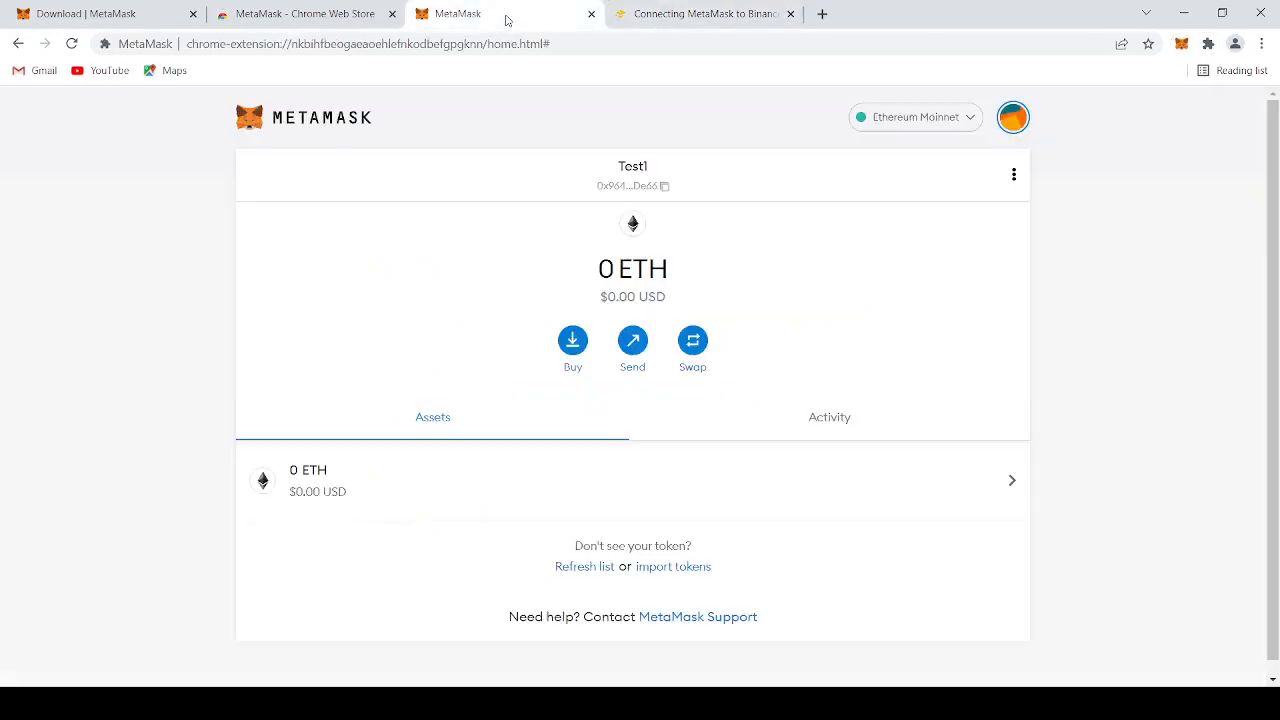
pyautogui.click(930, 125)
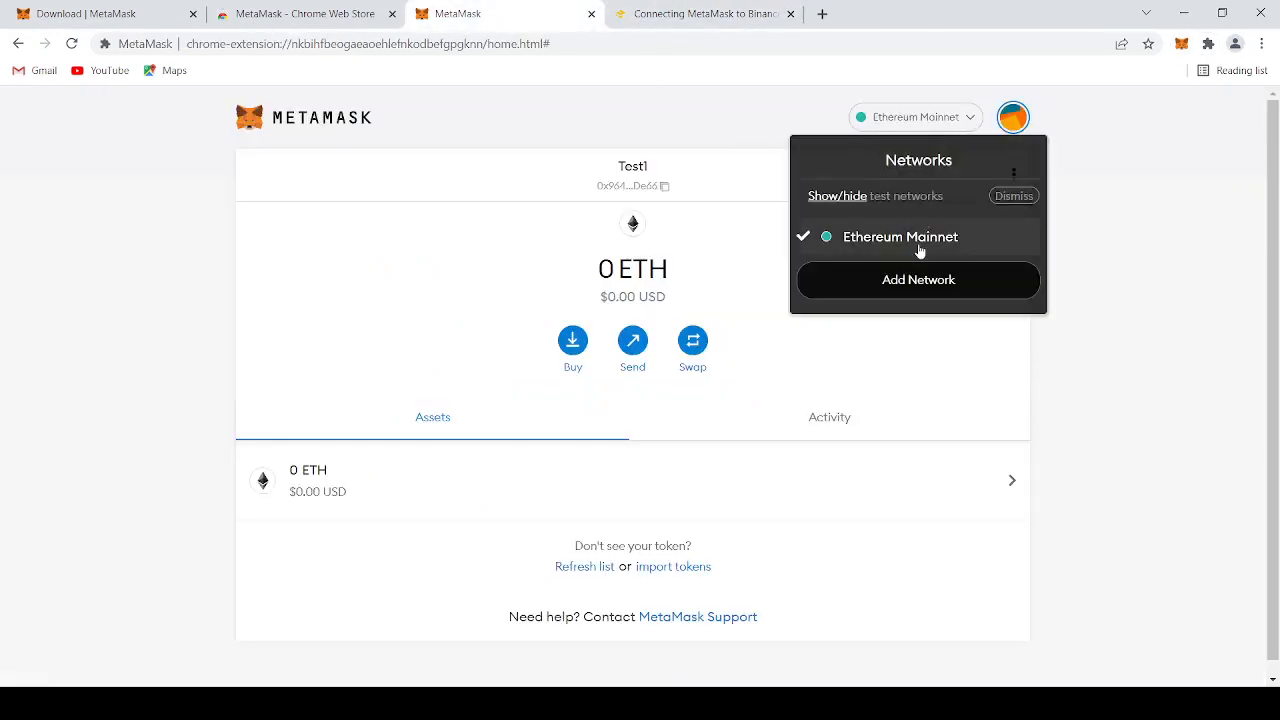
pyautogui.click(920, 283)
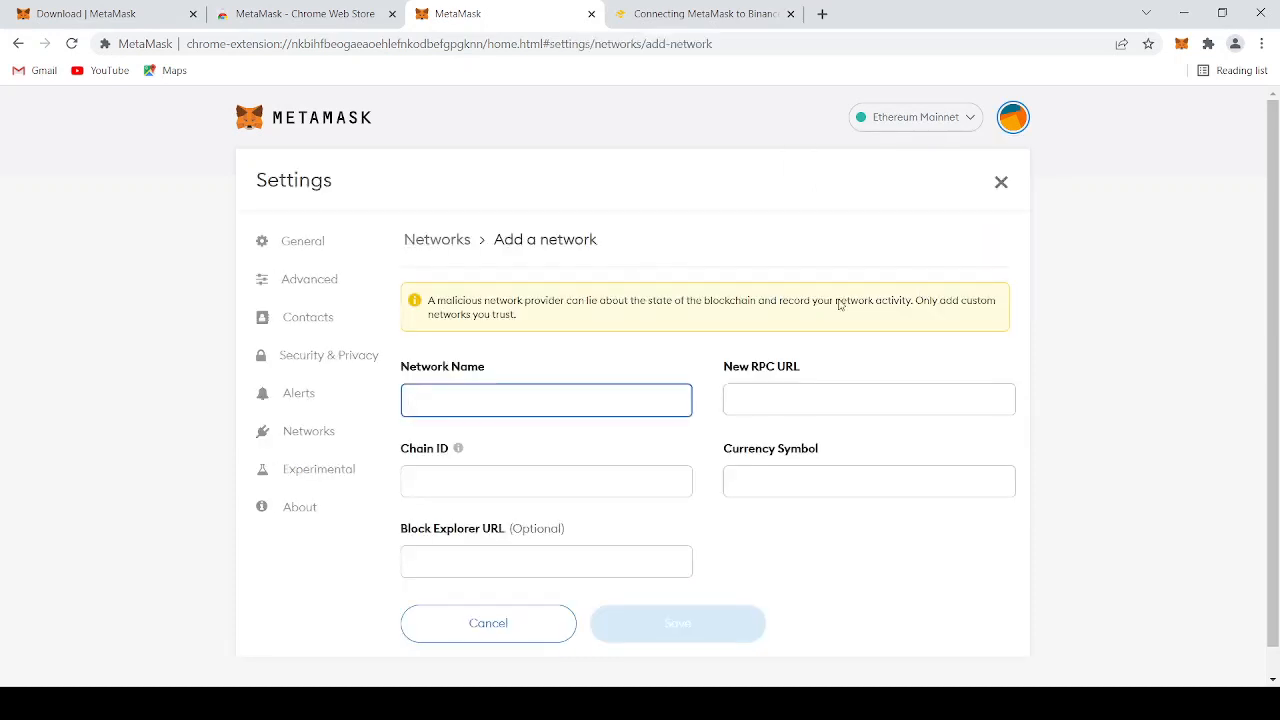
pyautogui.click(777, 395)
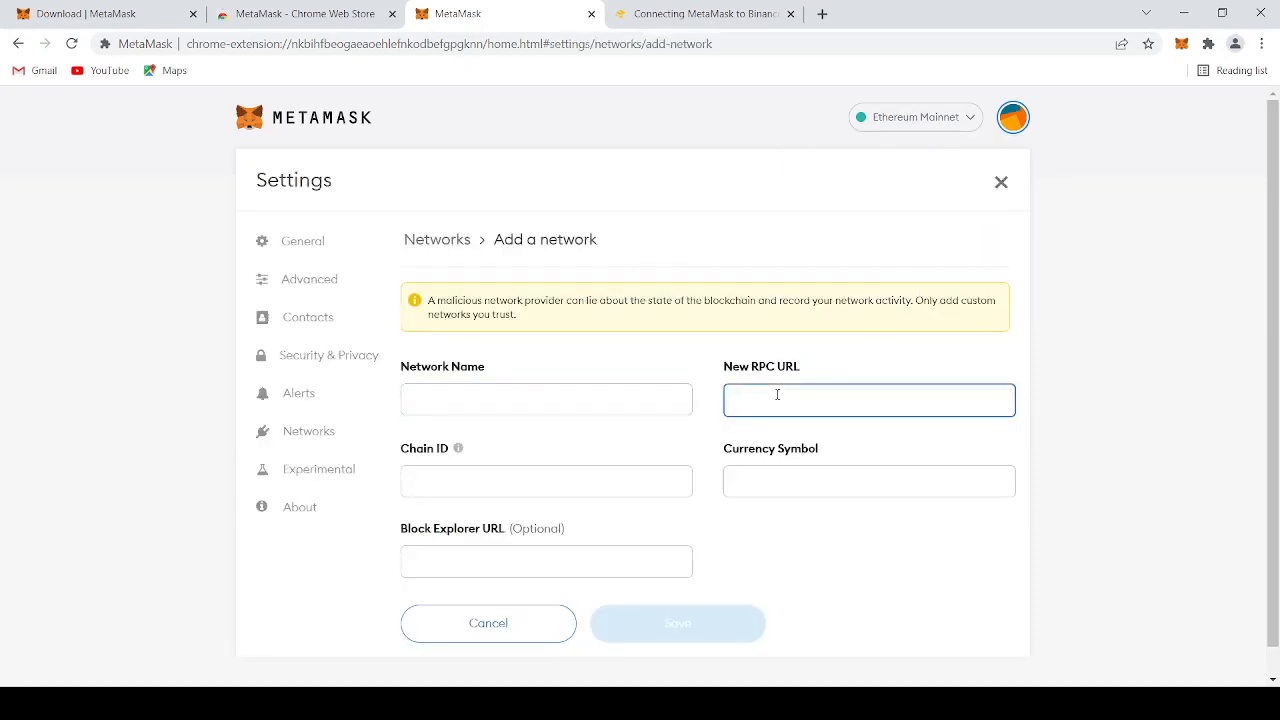
pyautogui.hotkey('ctrl', 'v')
# Name the new network BNB Network
pyautogui.click(578, 394)
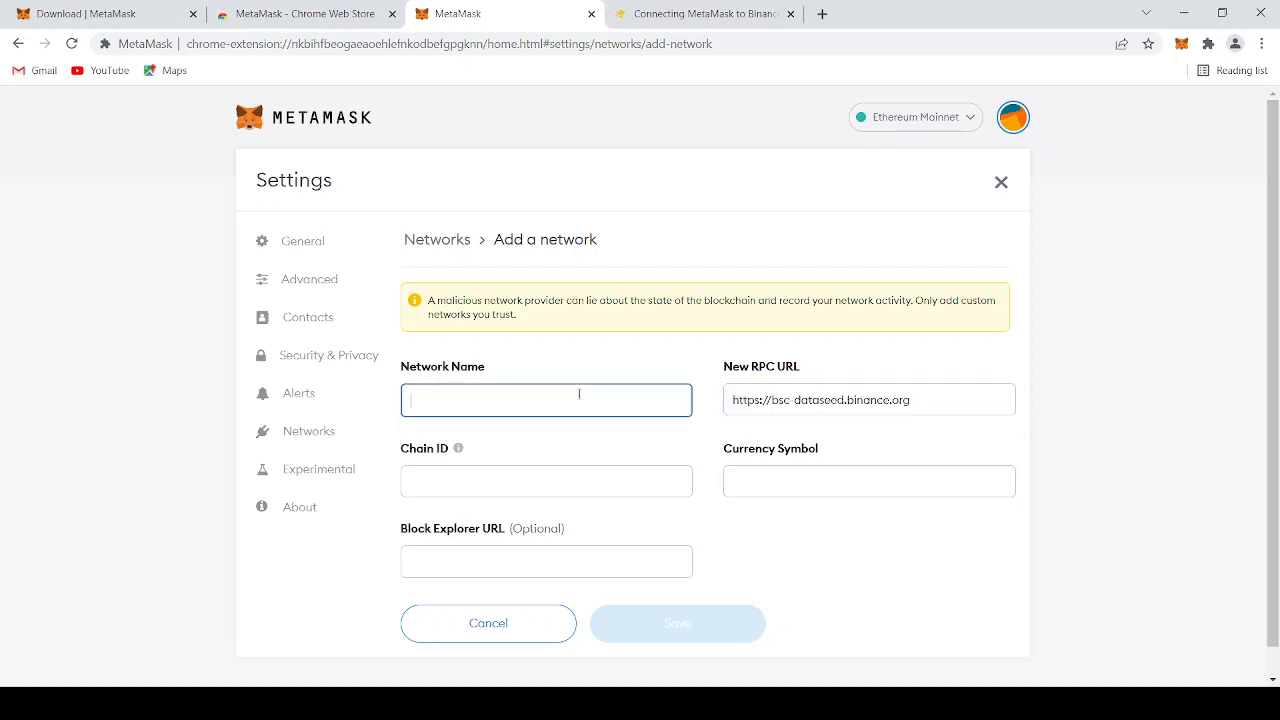
pyautogui.write('BNB Network')
# Set the new network's chain ID to 56, copied from the article, and its currency symbol to BNB
pyautogui.click(706, 18)
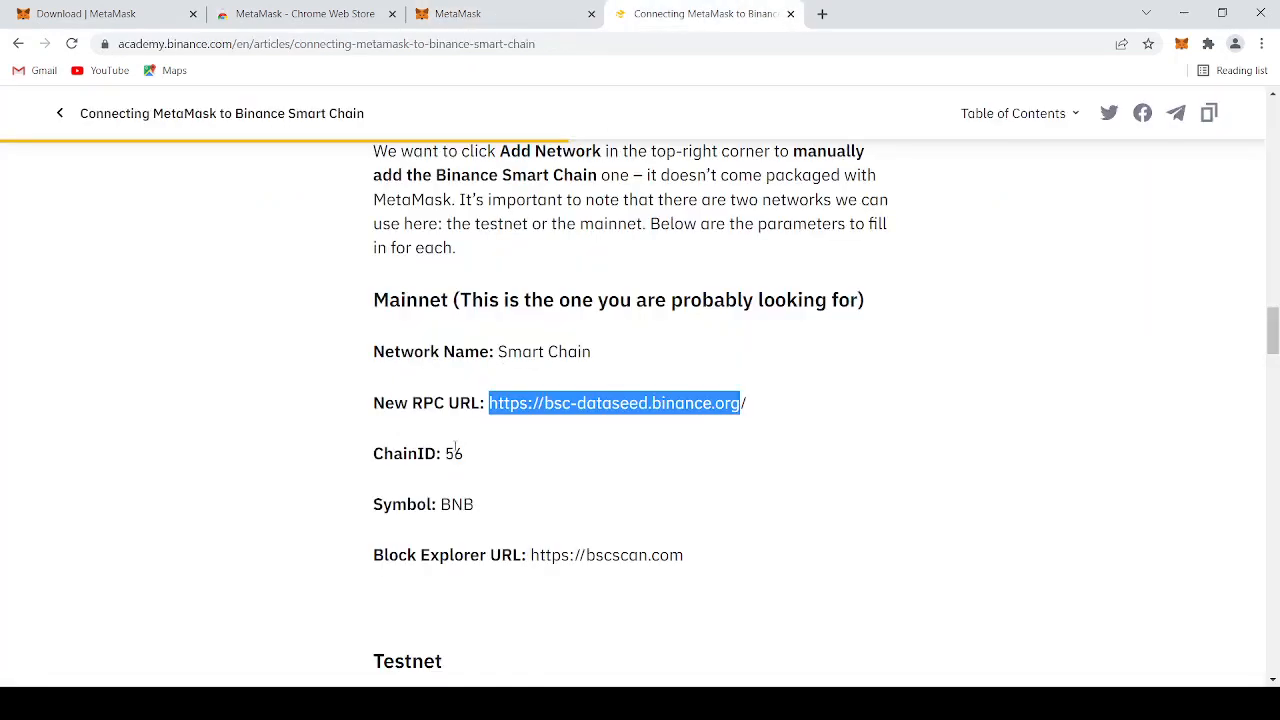
pyautogui.moveTo(445, 453); pyautogui.dragTo(464, 453)
pyautogui.hotkey('ctrl', 'c')
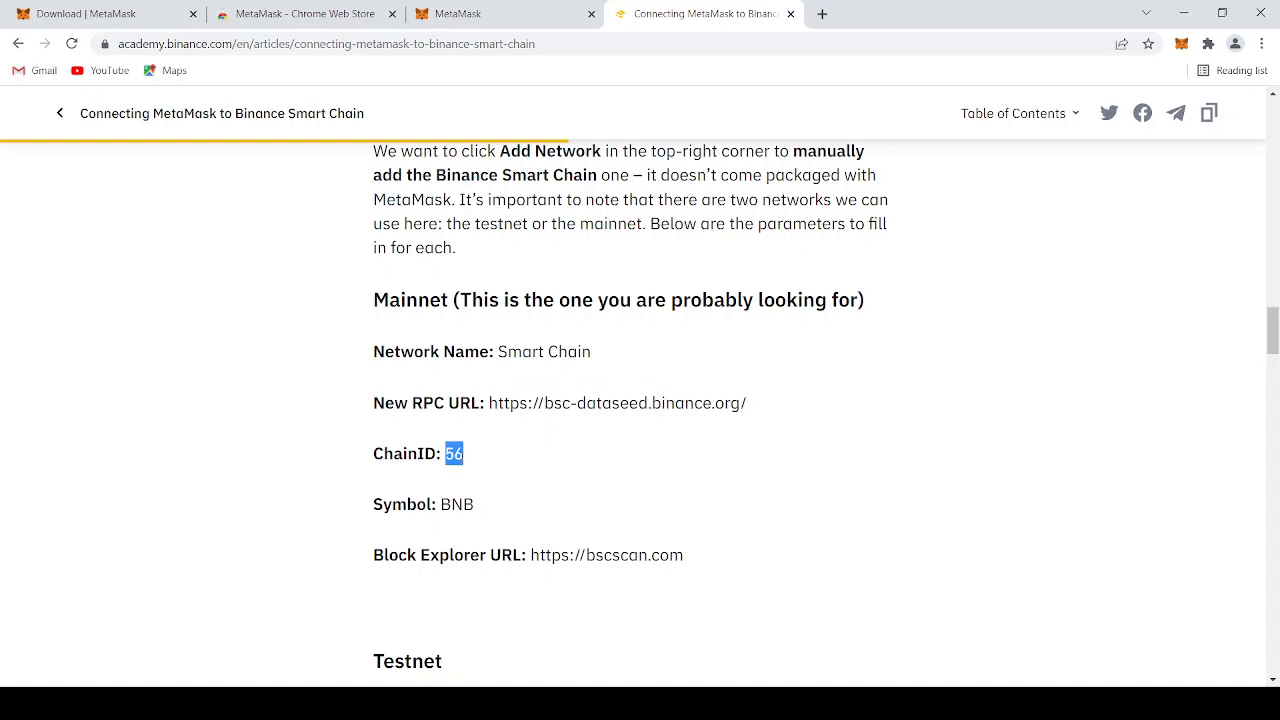
pyautogui.click(470, 14)
pyautogui.click(473, 480)
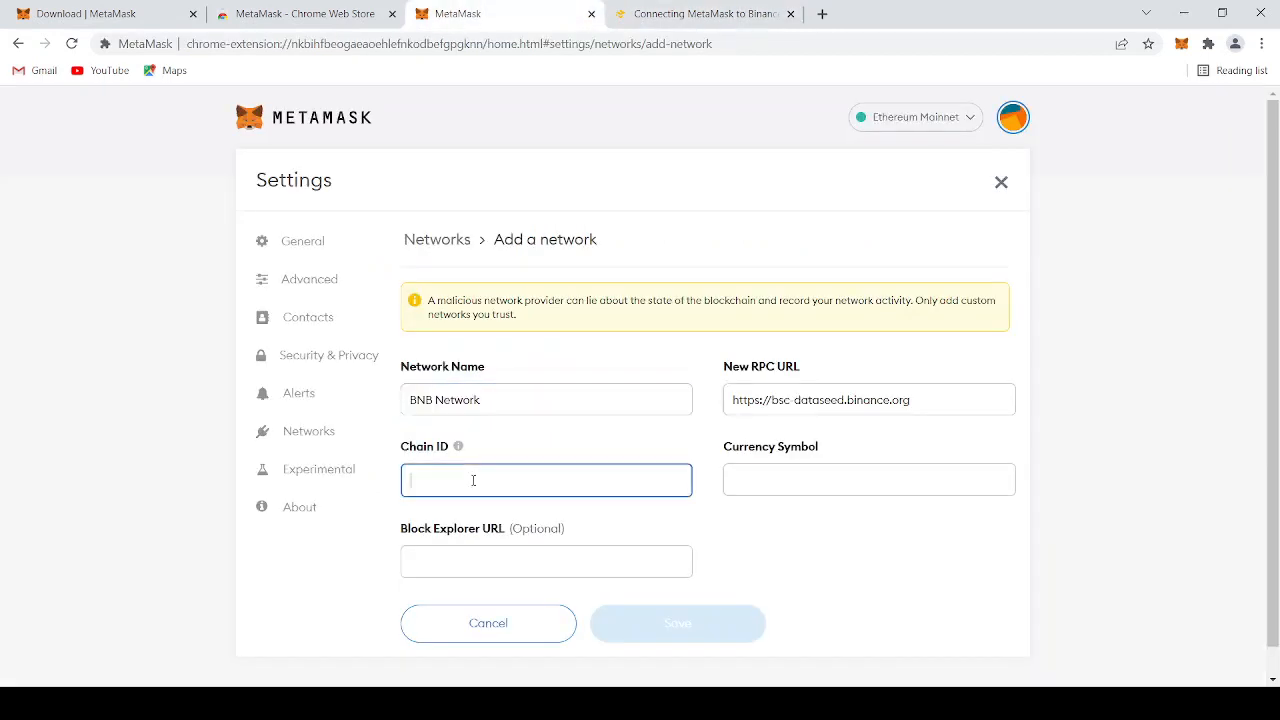
pyautogui.hotkey('ctrl', 'v')
pyautogui.click(777, 479)
pyautogui.write('BNB')
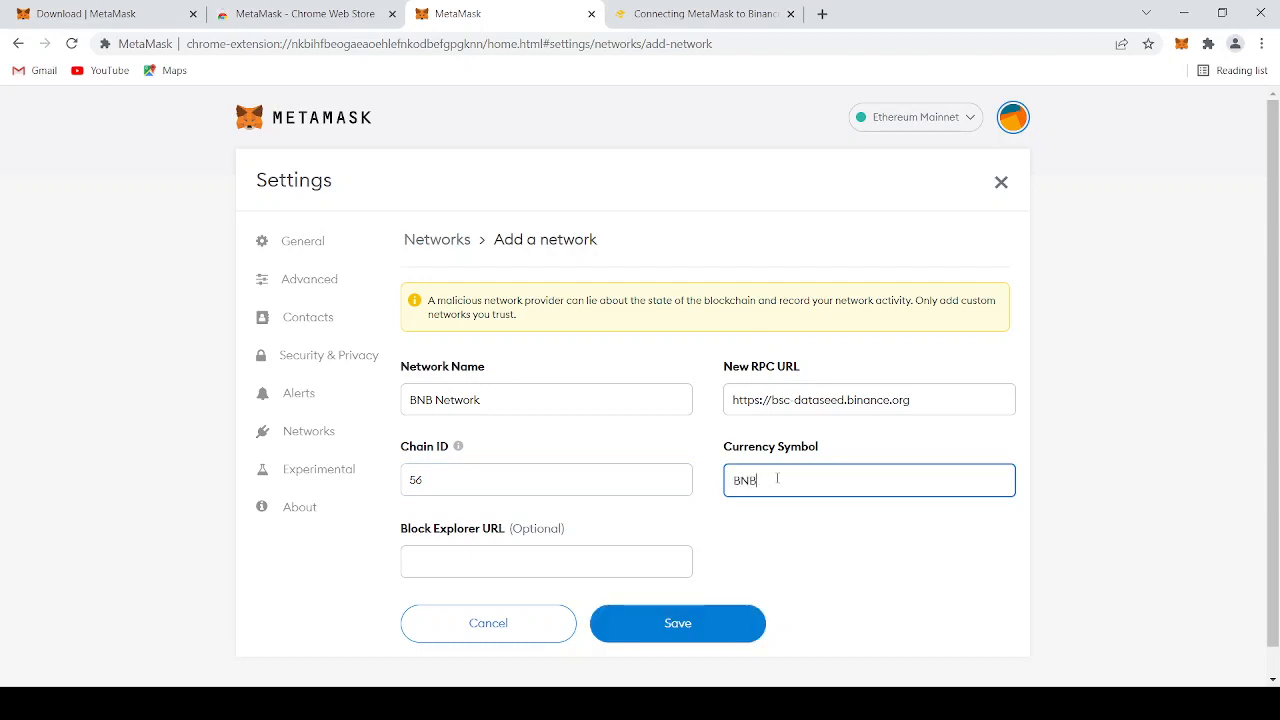
pyautogui.click(700, 14)
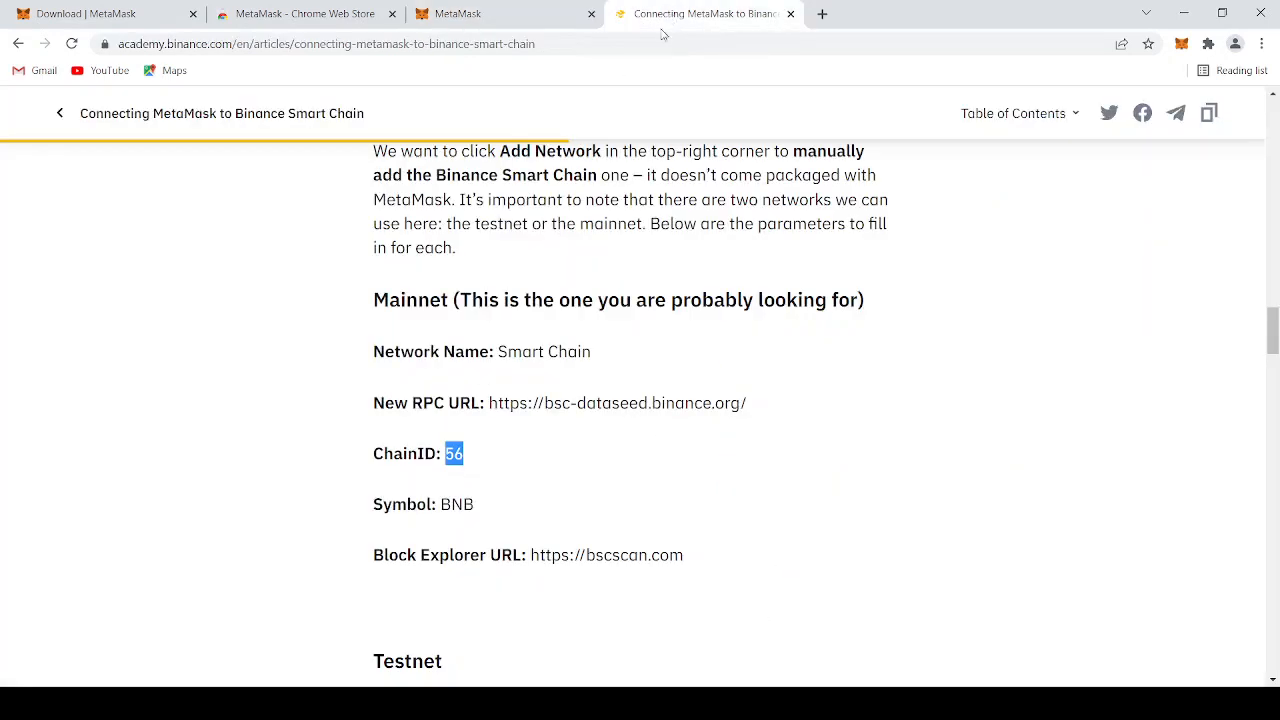
pyautogui.moveTo(531, 555); pyautogui.dragTo(683, 558)
pyautogui.hotkey('ctrl', 'c')
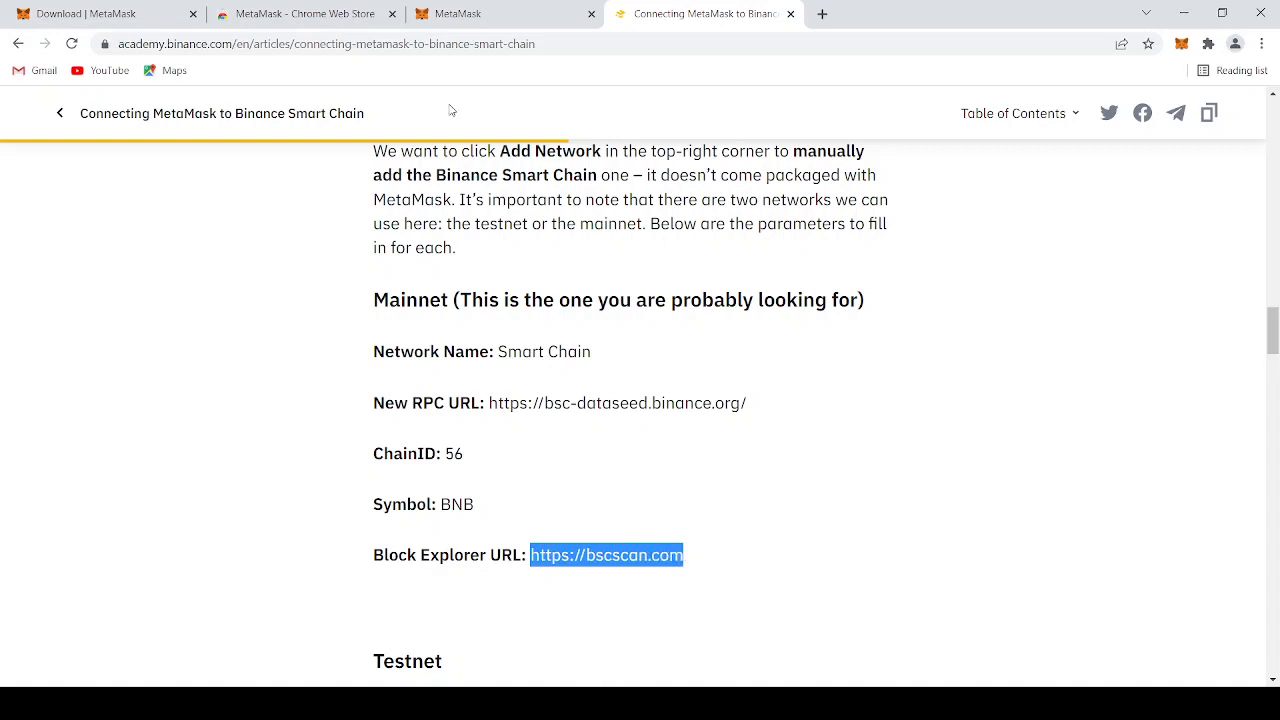
pyautogui.click(458, 14)
pyautogui.click(545, 558)
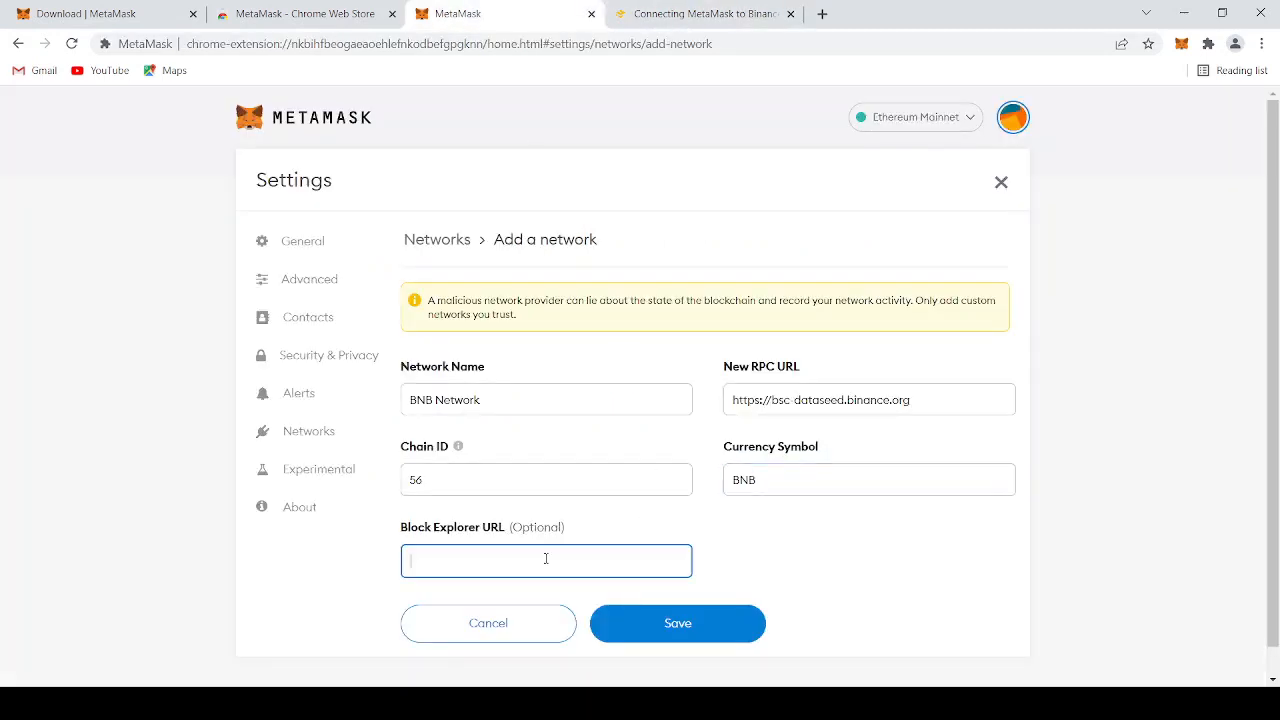
pyautogui.hotkey('ctrl', 'v')
pyautogui.click(677, 624)
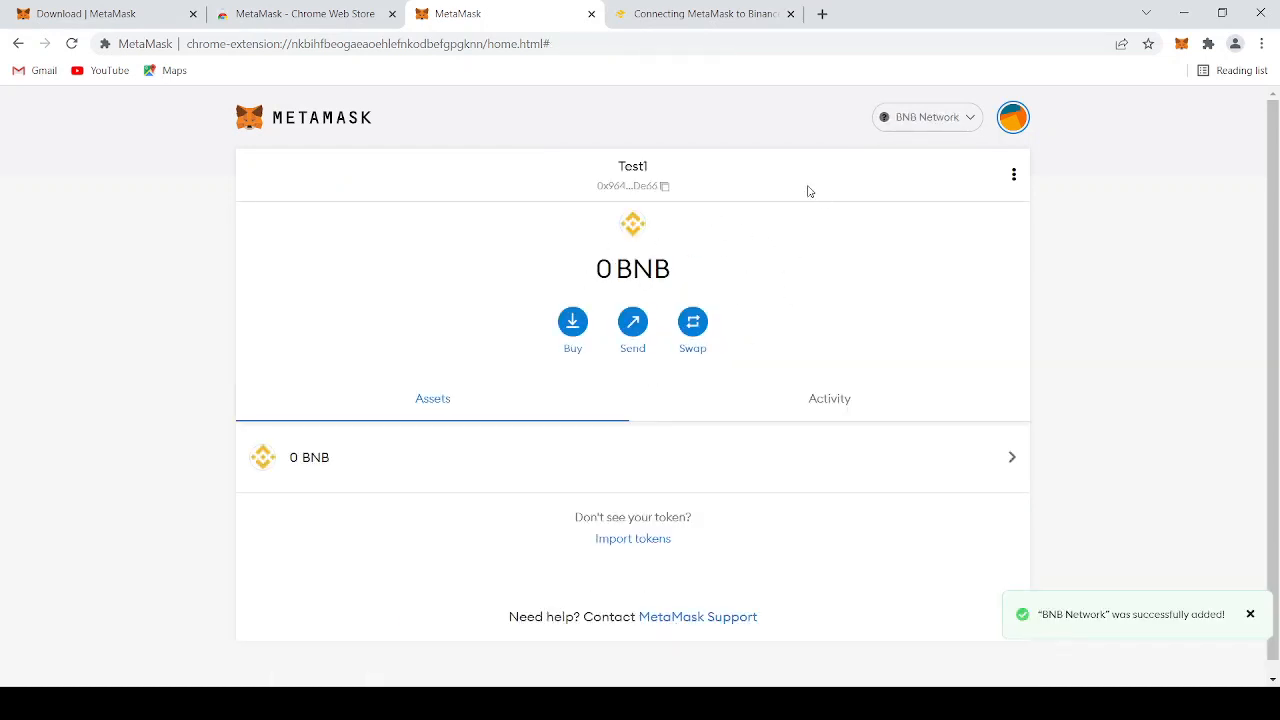
# Review the wallet's list of available networks without switching the active one
pyautogui.click(940, 126)
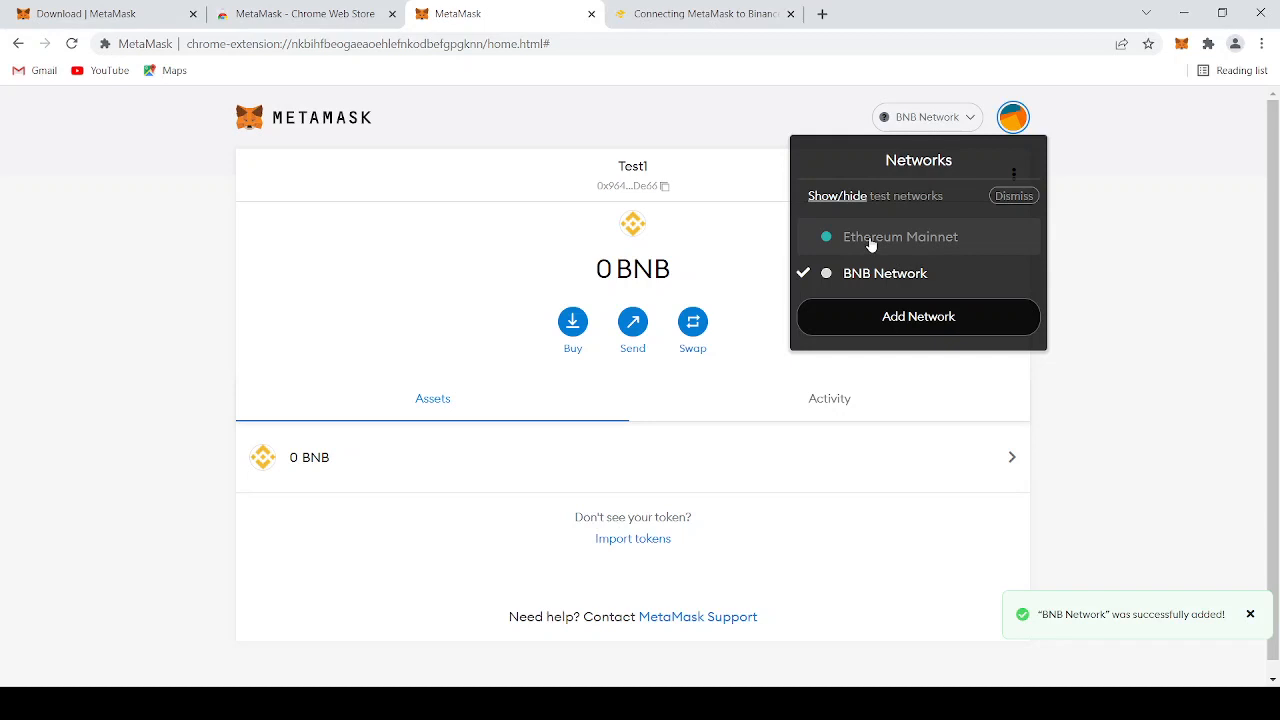
pyautogui.click(491, 253)
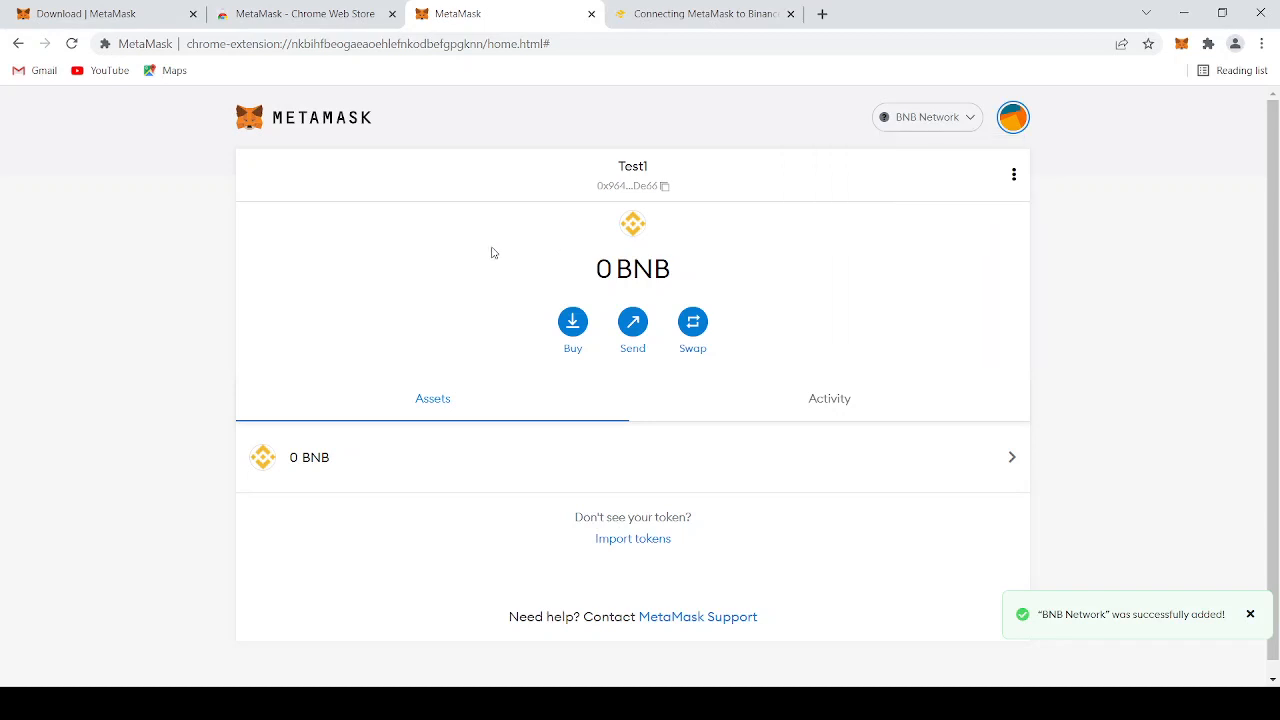
pyautogui.click(916, 130)
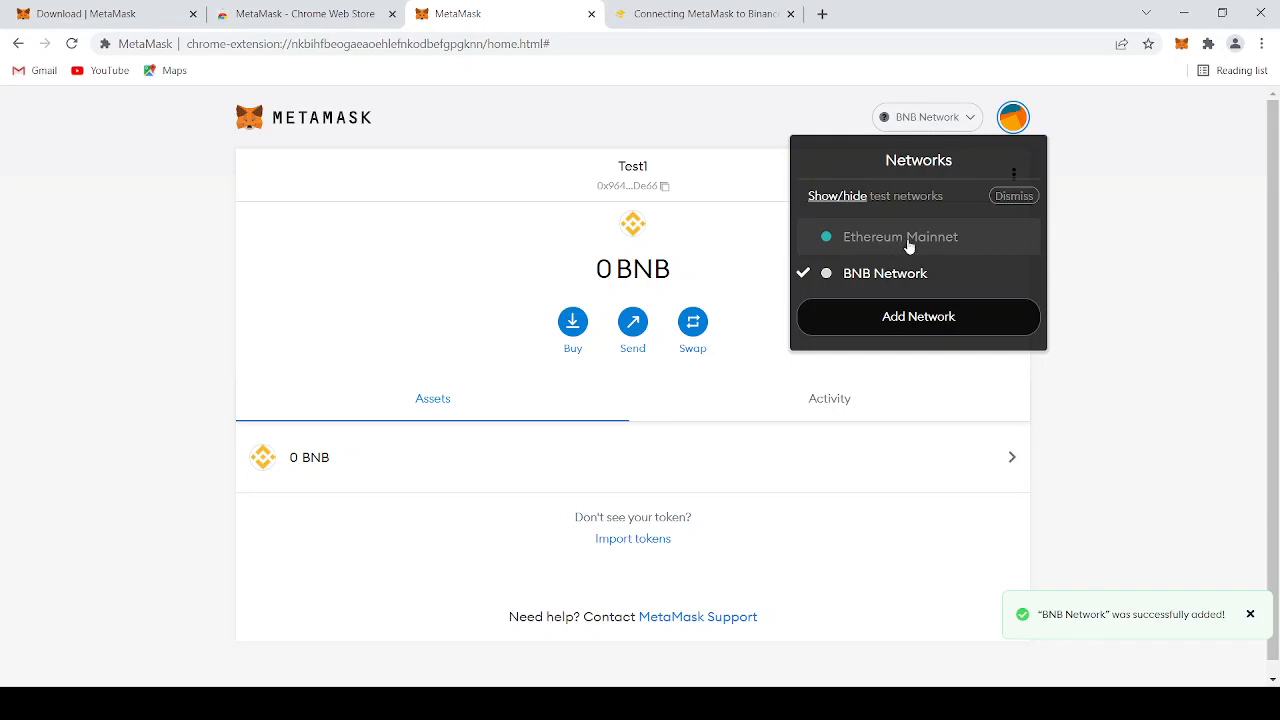
pyautogui.click(710, 262)
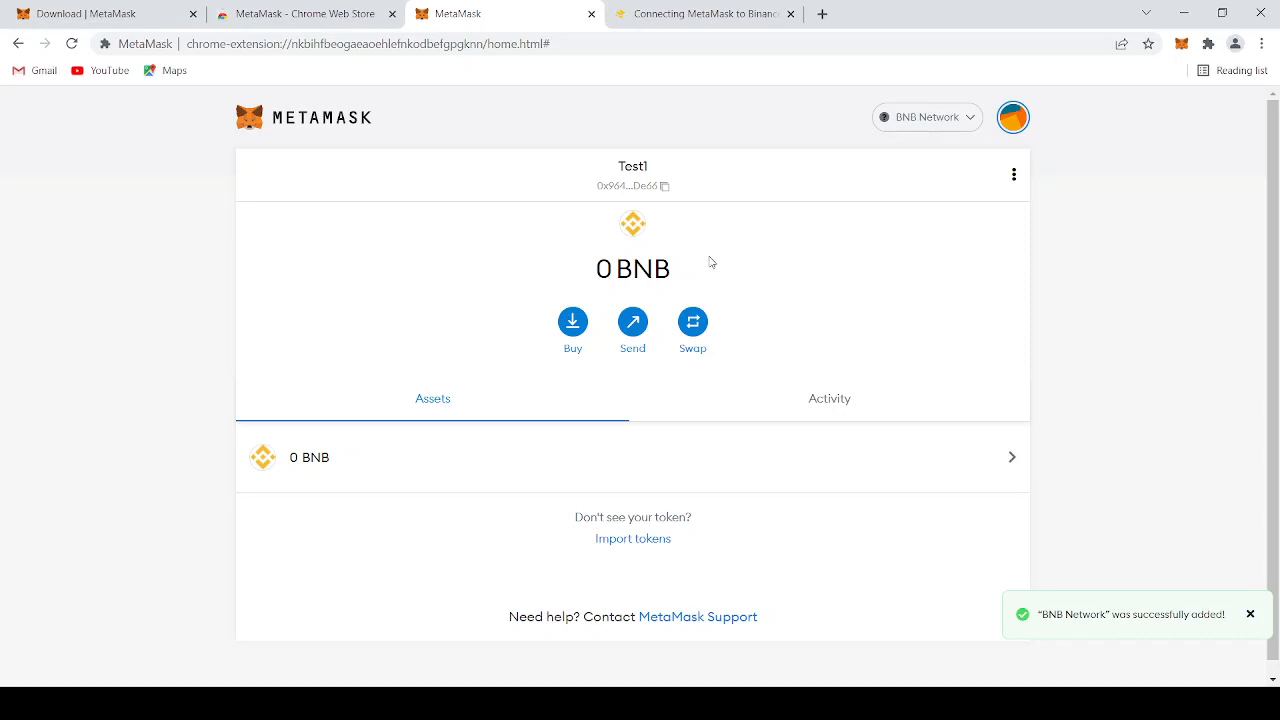